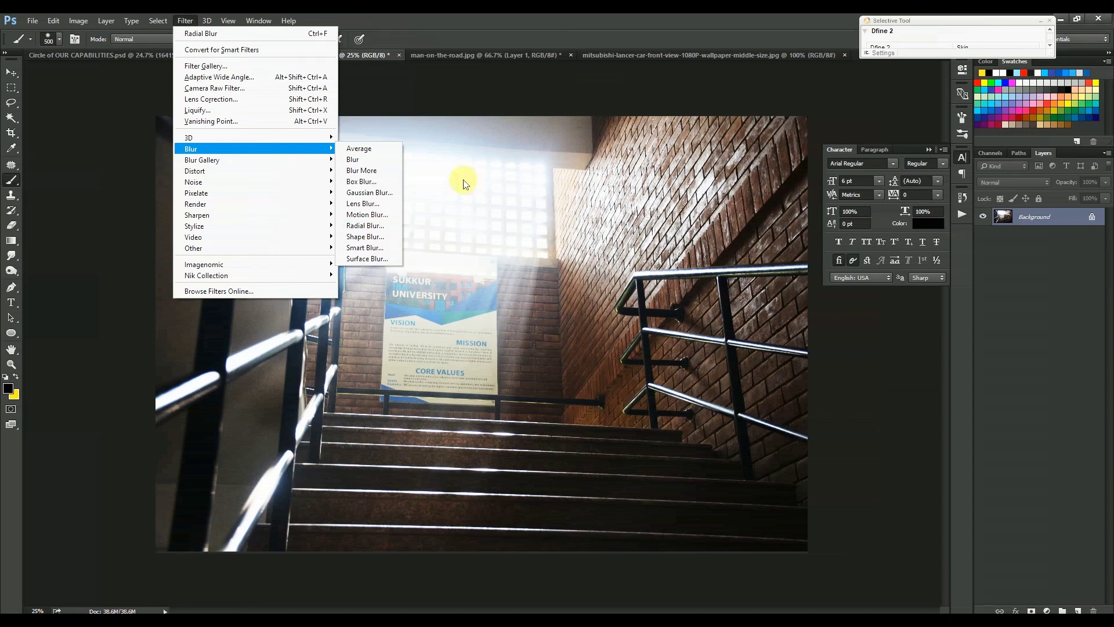
- Duplicate the Background layer of the staircase photo, keeping the name Background copy
left_click(544, 27)
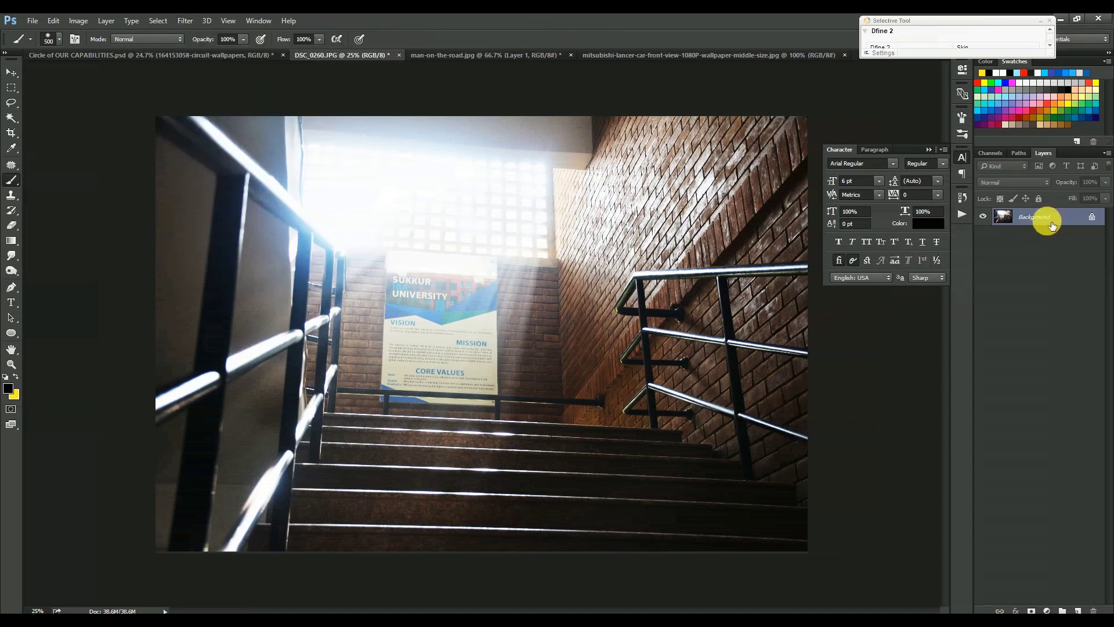
right_click(1052, 224)
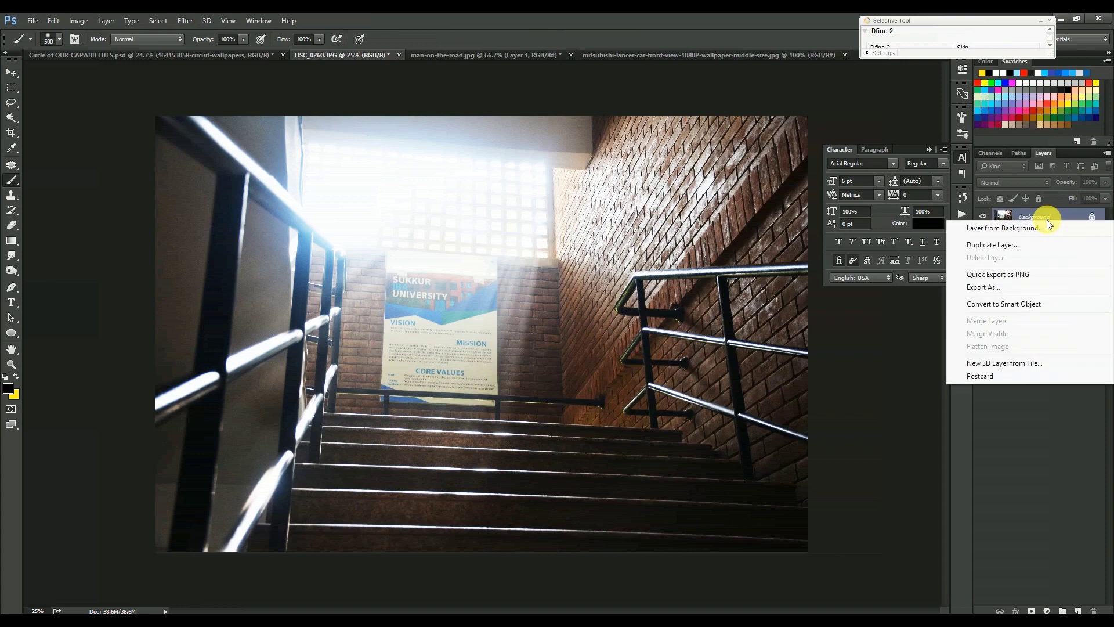
left_click(1007, 246)
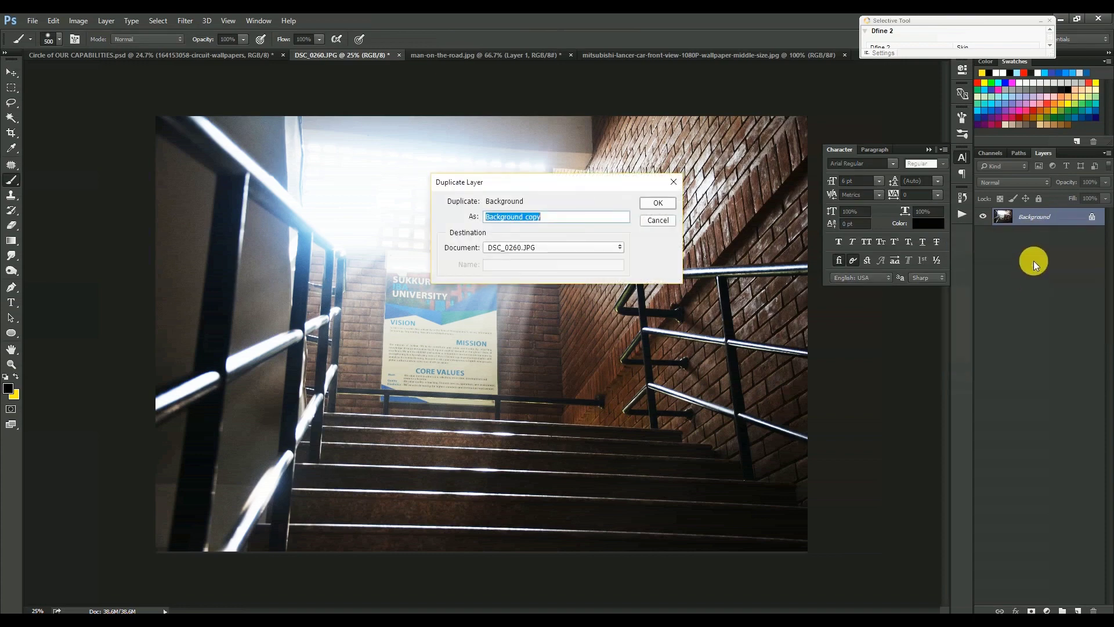
left_click(658, 202)
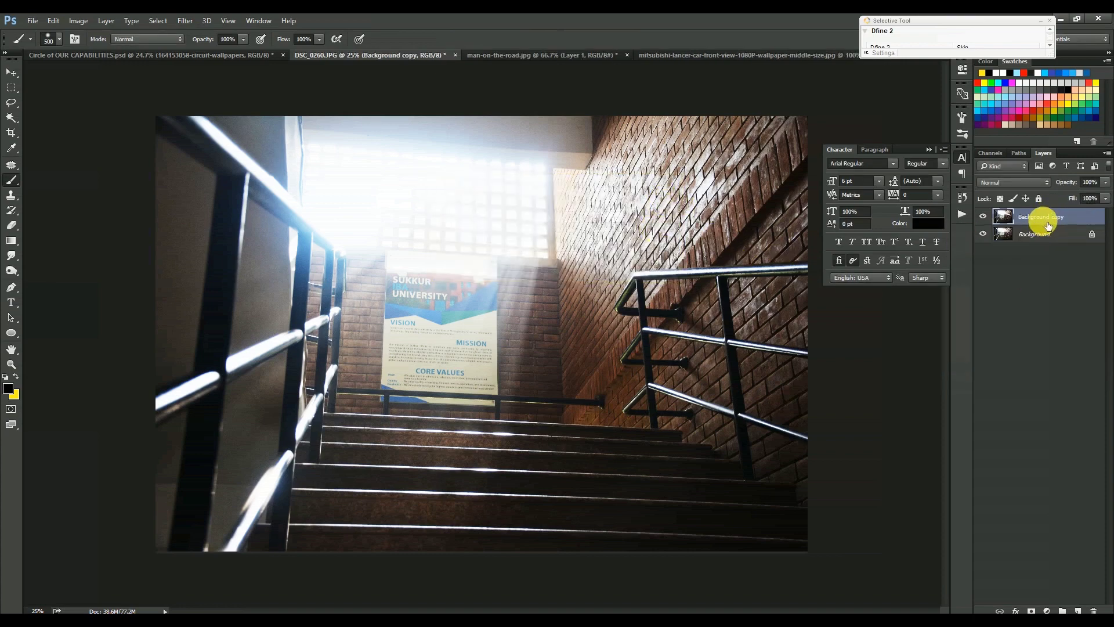
- Try a Zoom Radial Blur at Best quality on Background copy with a slightly lower amount and the blur center shifted sideways, then undo it
left_click(186, 22)
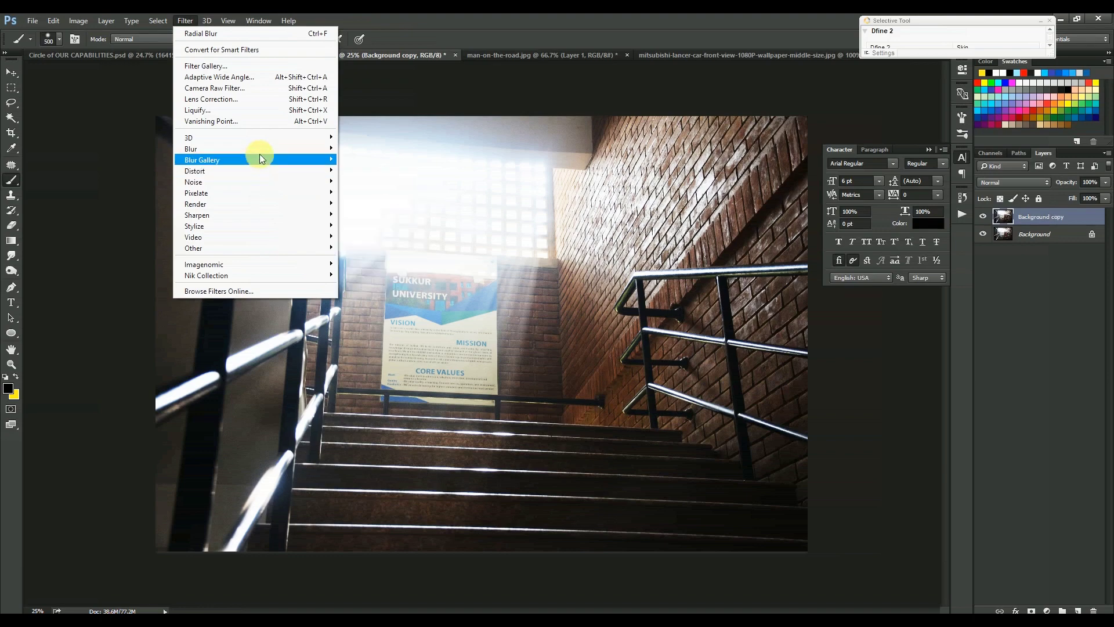
mouse_move(261, 152)
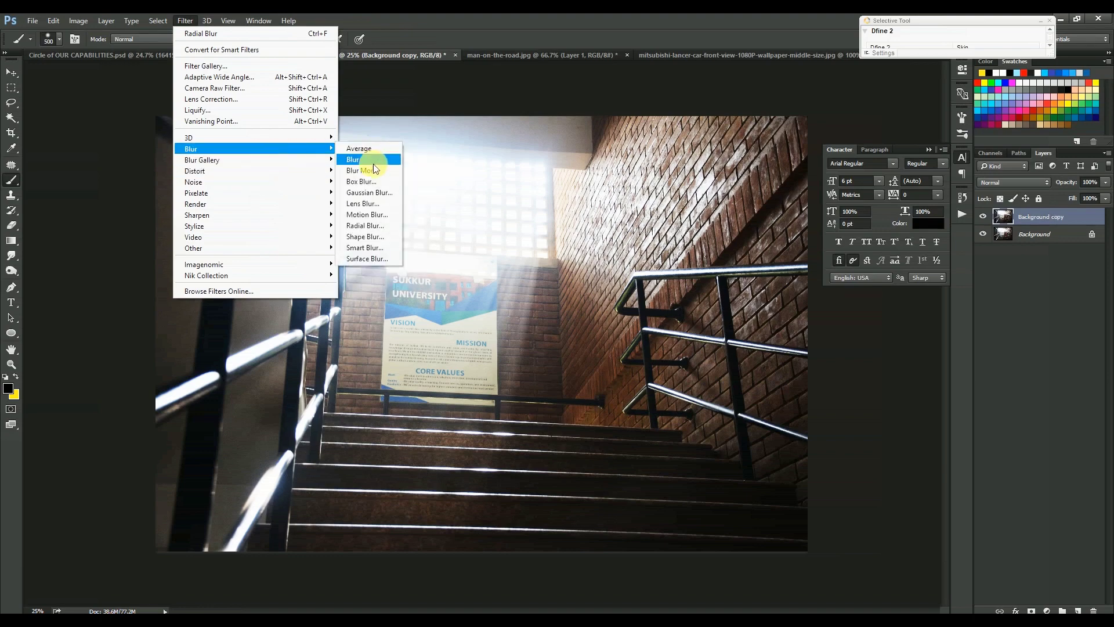
left_click(381, 227)
left_click(493, 236)
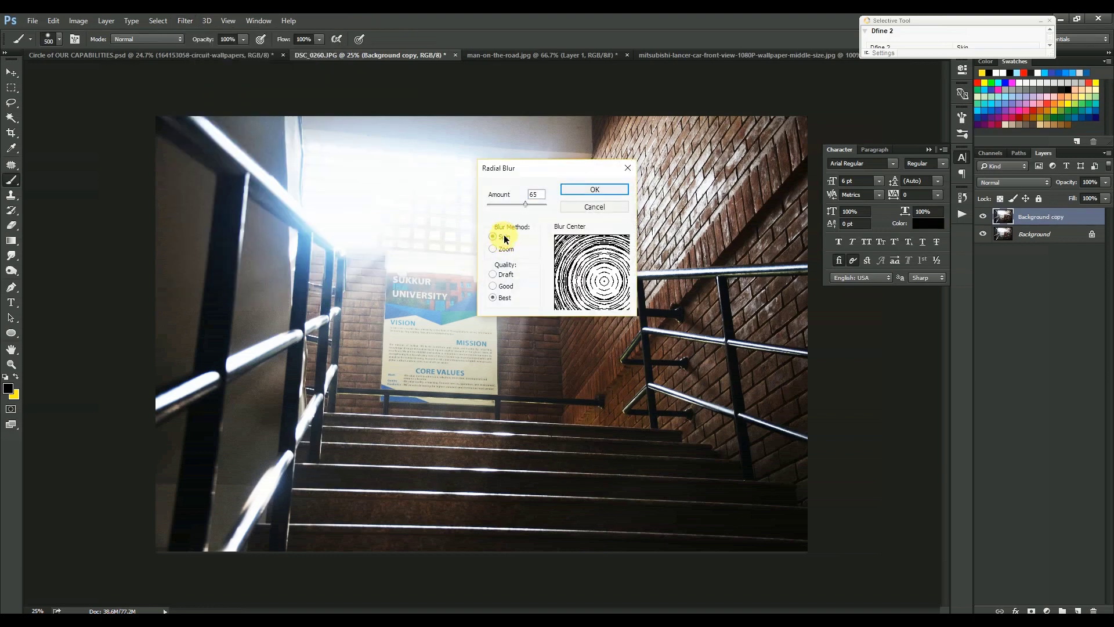
left_click(502, 250)
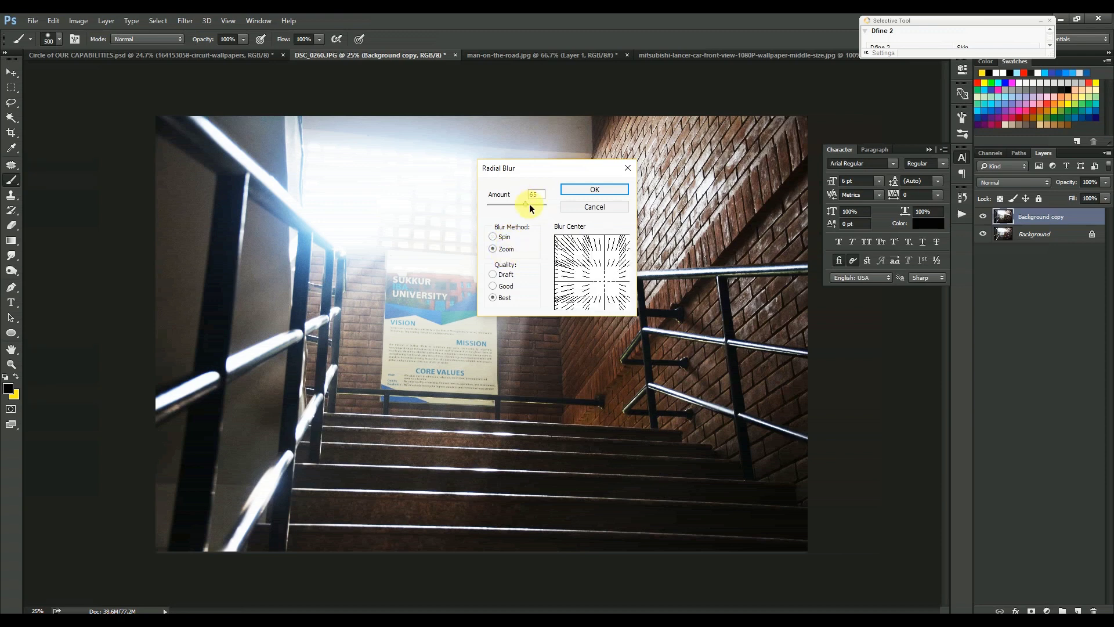
mouse_move(528, 204)
left_mouse_down()
mouse_move(507, 203)
mouse_move(521, 205)
left_mouse_up()
left_click_drag(602, 283, 589, 283)
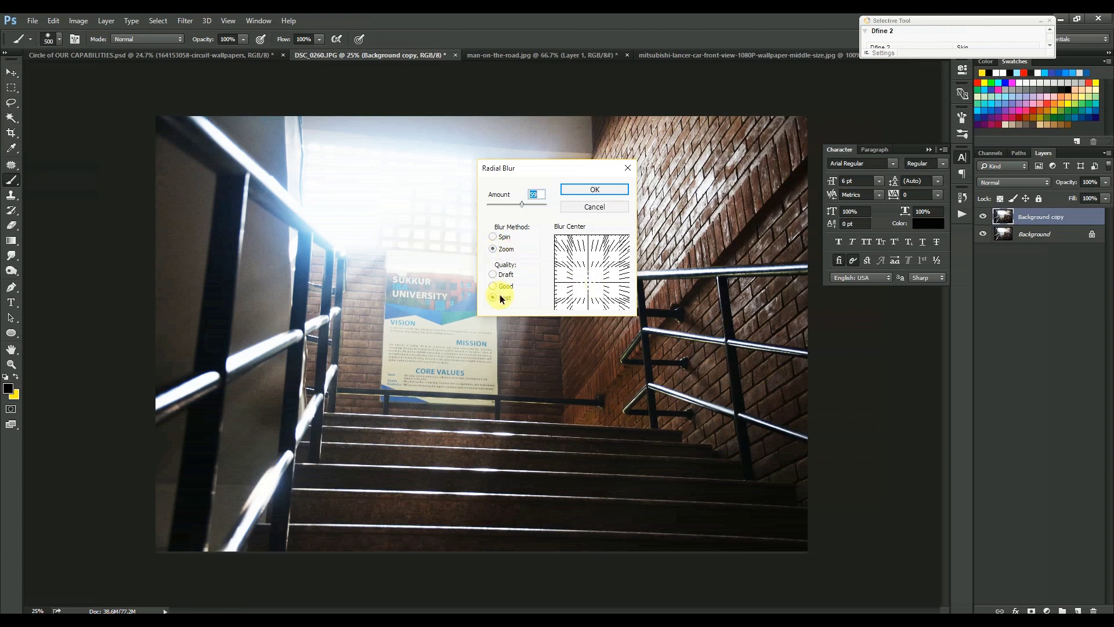
left_click(590, 188)
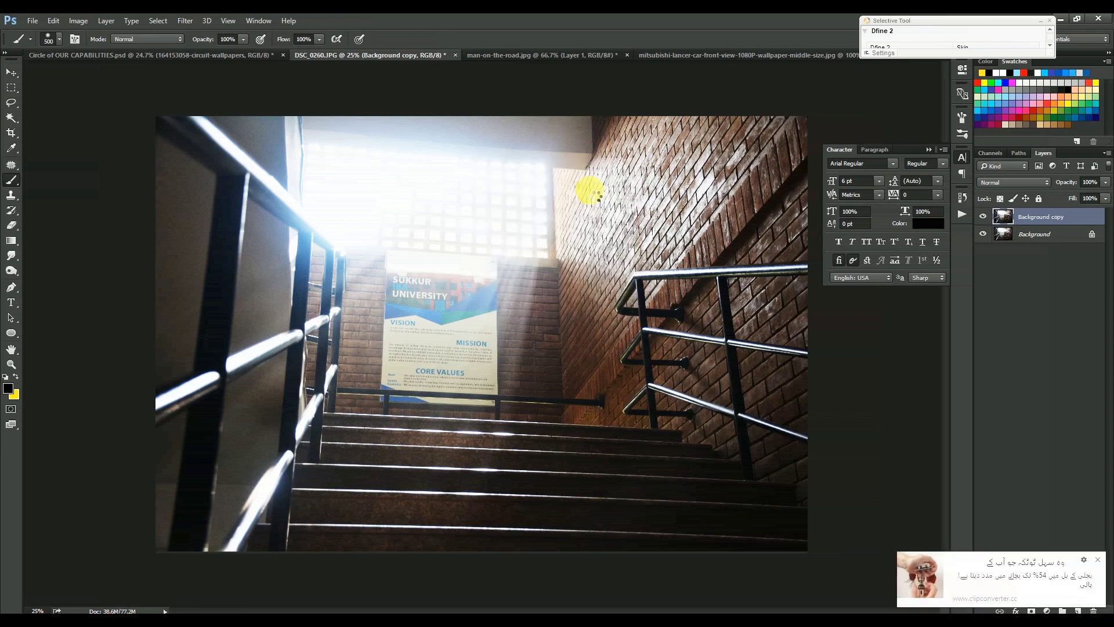
left_click(1097, 560)
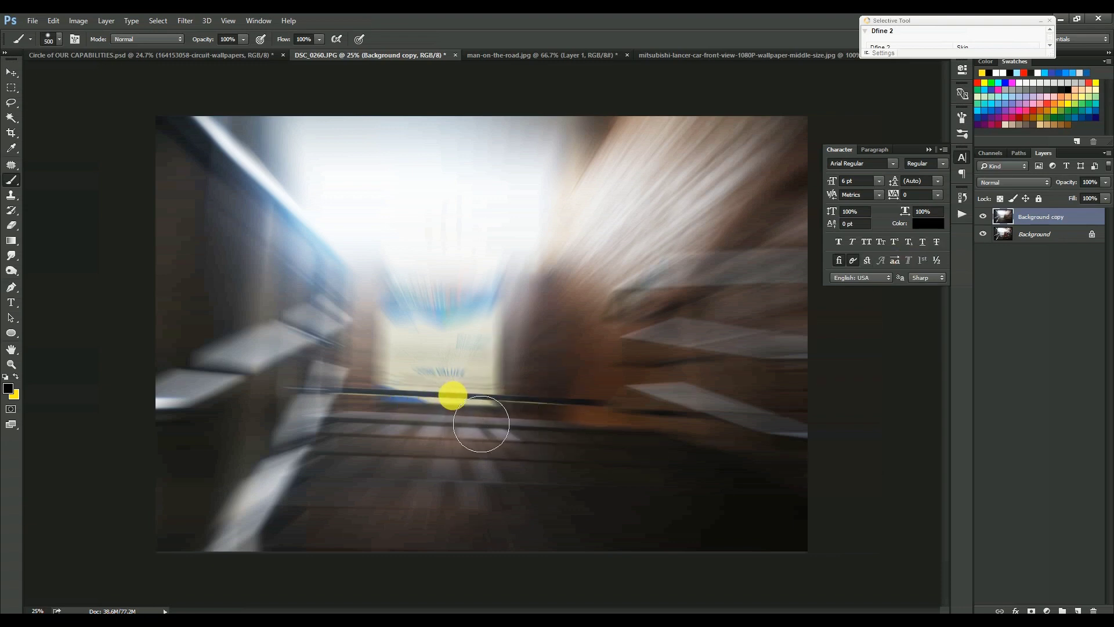
key("ctrl+z")
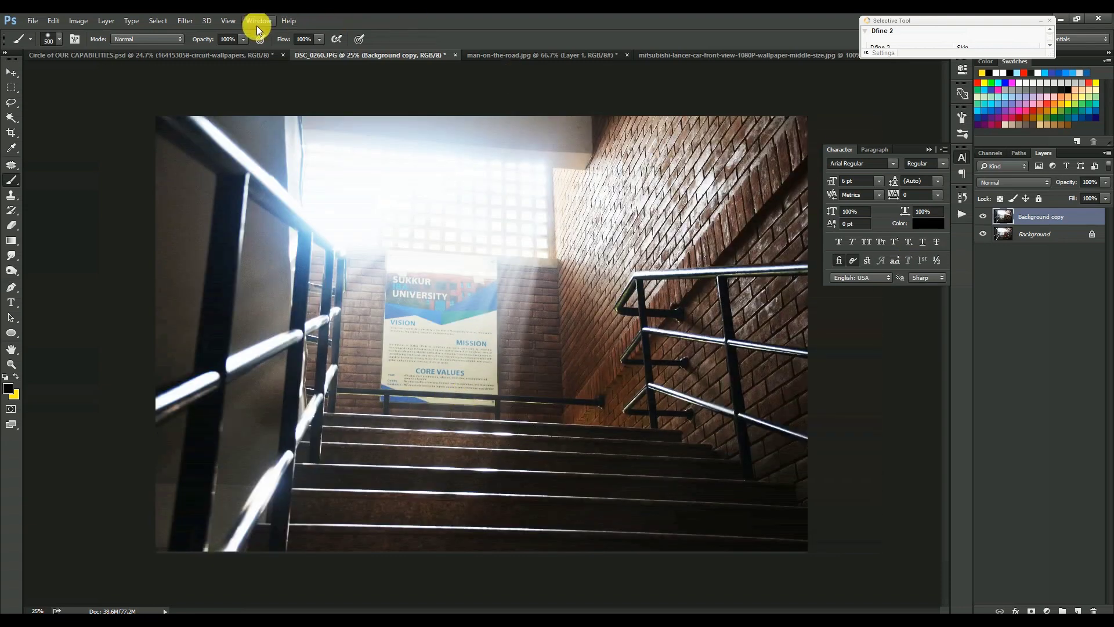
- Apply Radial Blur to Background copy using the Zoom method at Best quality, with the blur center moved slightly upward
left_click(190, 24)
mouse_move(238, 152)
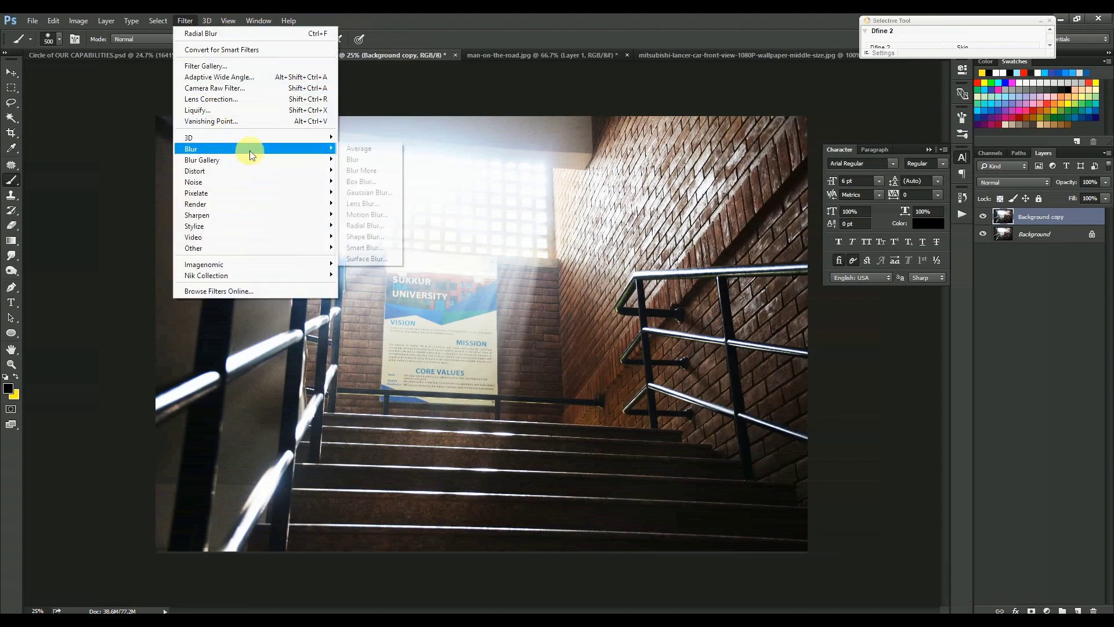
left_click(365, 225)
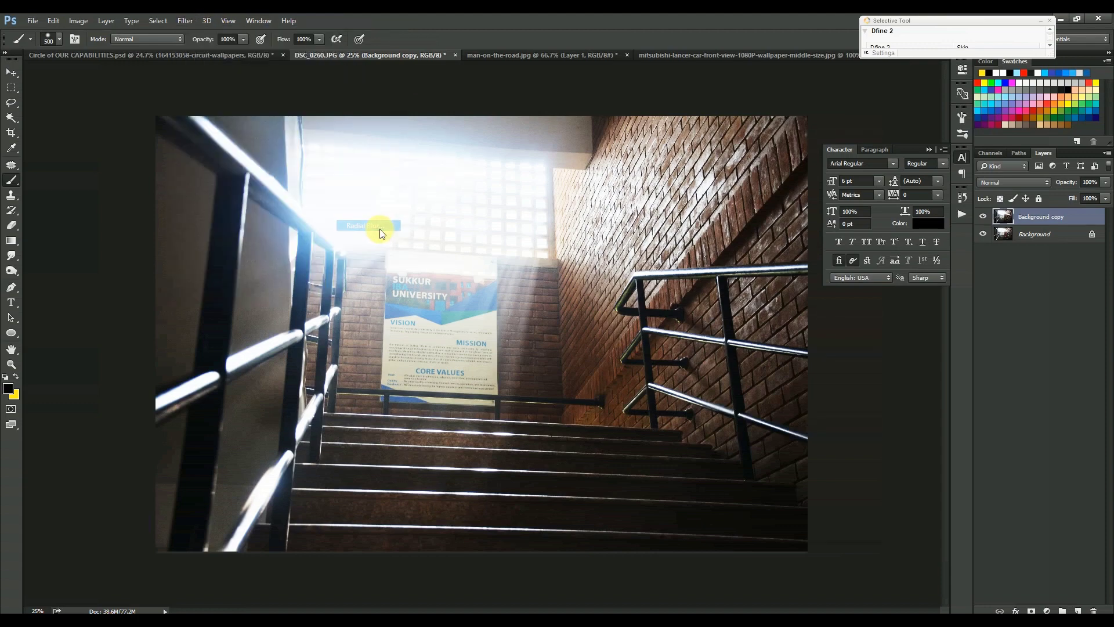
left_click_drag(591, 289, 590, 281)
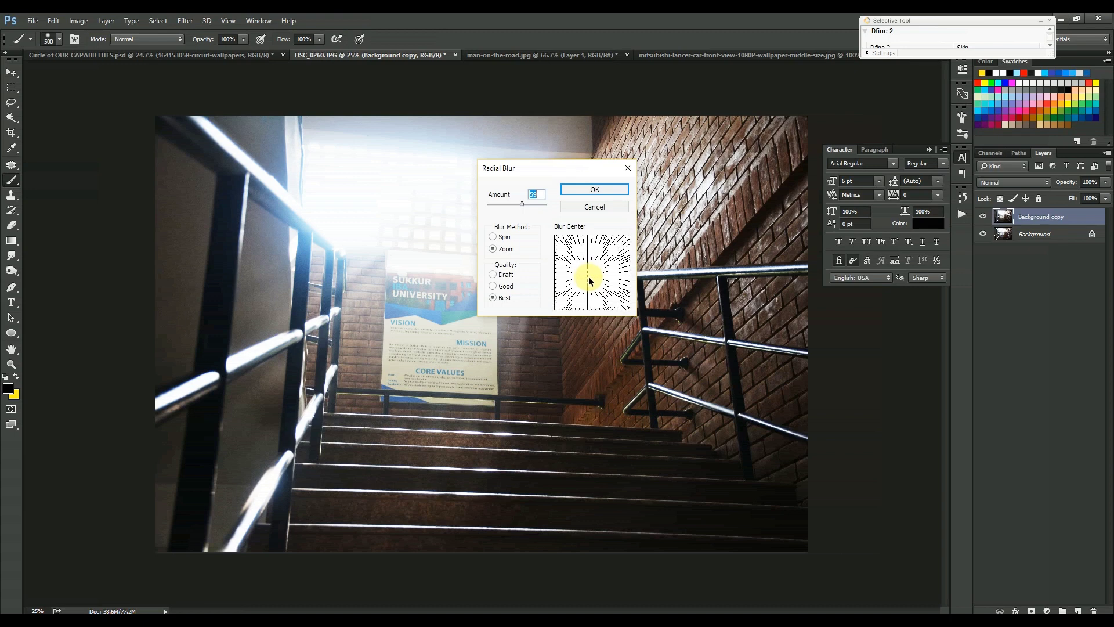
left_click(602, 192)
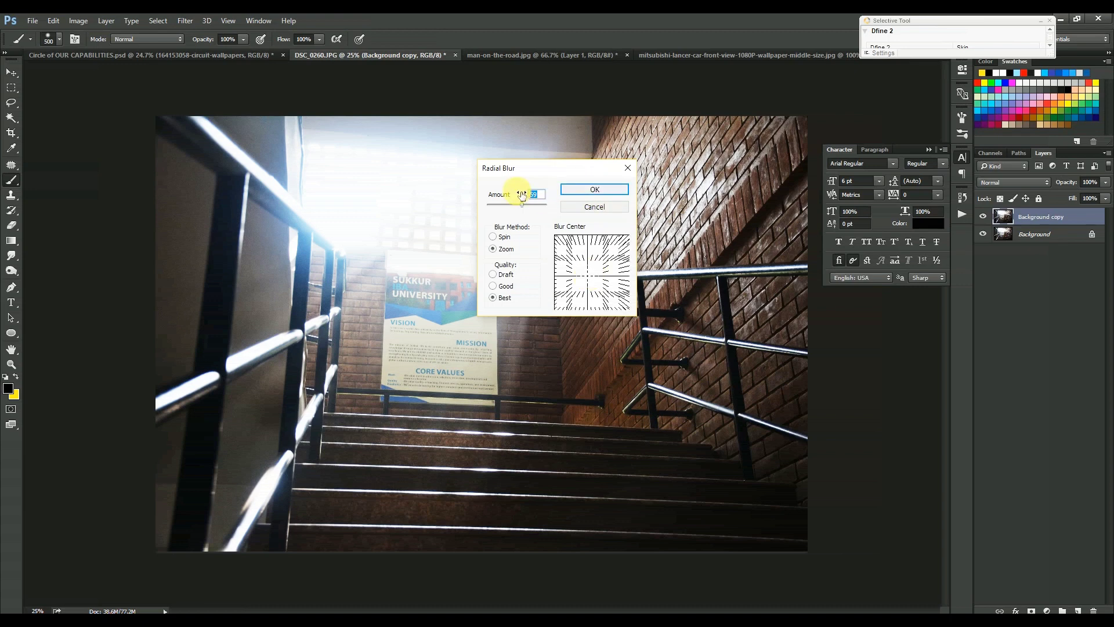
left_click_drag(522, 195, 595, 190)
left_click(589, 195)
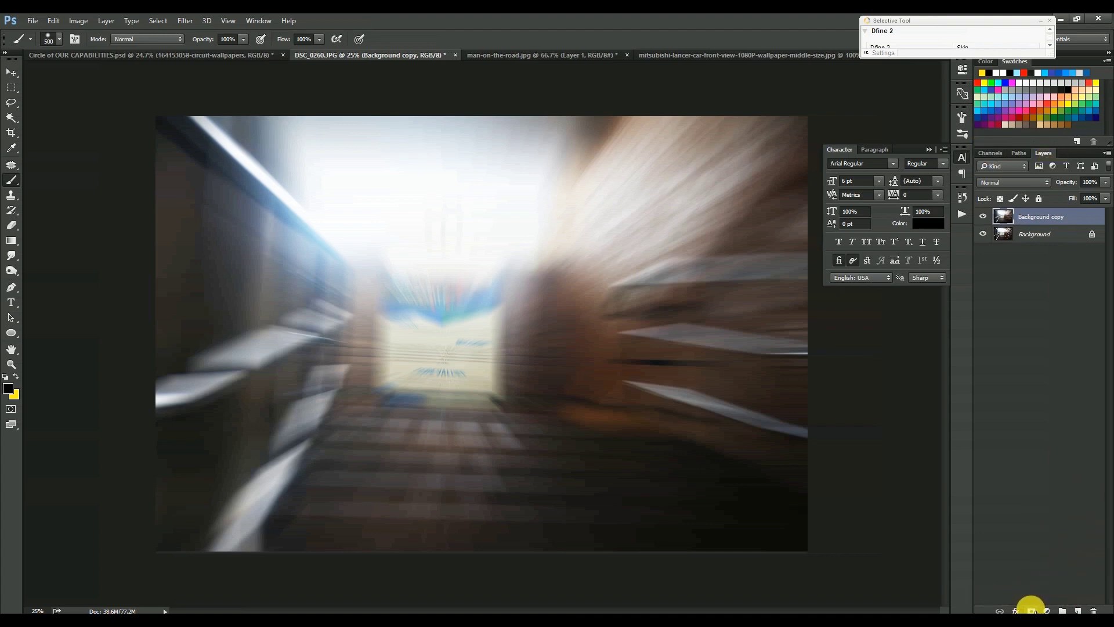
- Add a layer mask to the blurred Background copy and choose a soft round brush tip
left_click(1031, 610)
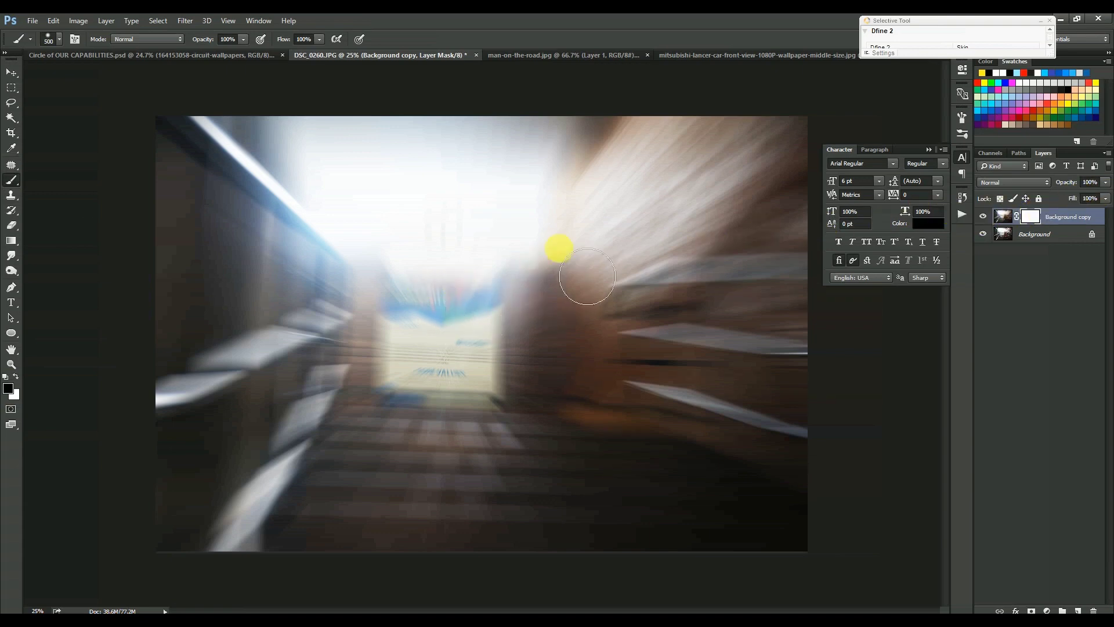
right_click(376, 224)
double_click(472, 333)
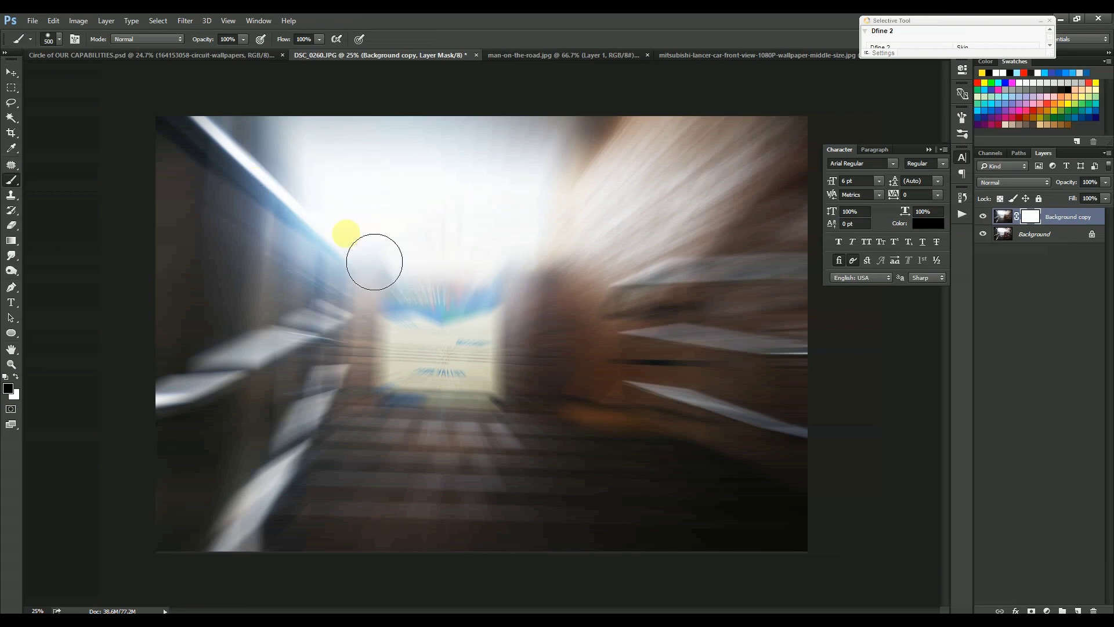
- Enlarge the brush to 800 px and paint black on the mask over the wall poster to restore its sharpness
key("bracketright")
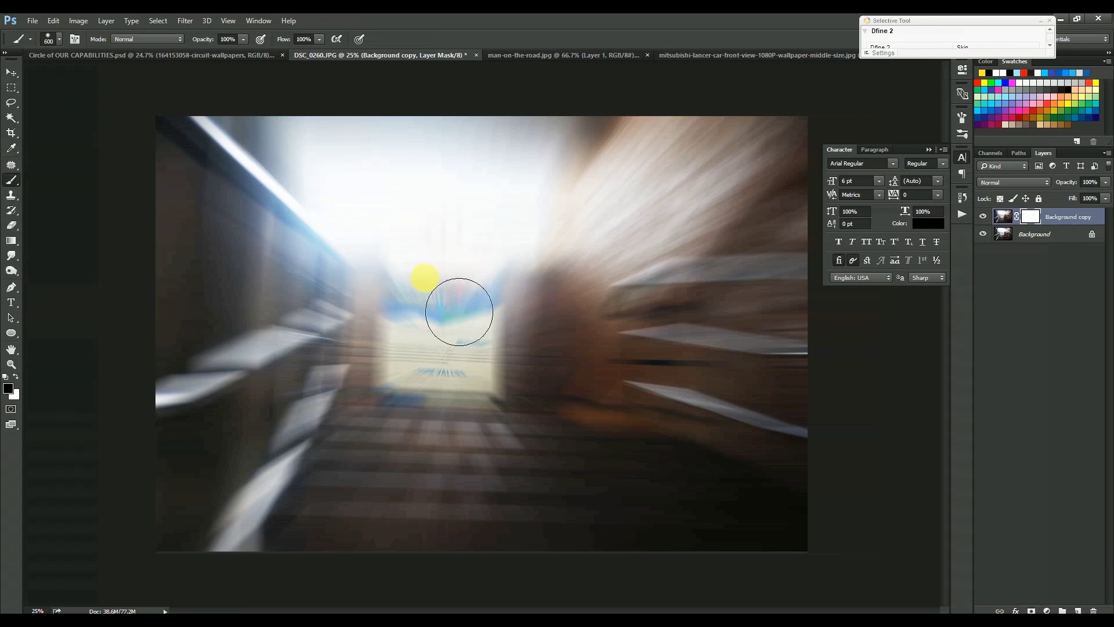
key("bracketright")
key("bracketright")
mouse_move(481, 337)
left_mouse_down()
mouse_move(490, 400)
mouse_move(507, 363)
mouse_move(495, 327)
mouse_move(463, 357)
mouse_move(456, 409)
mouse_move(509, 410)
mouse_move(506, 333)
mouse_move(474, 365)
mouse_move(499, 418)
mouse_move(510, 344)
mouse_move(449, 276)
mouse_move(385, 311)
mouse_move(524, 341)
left_mouse_up()
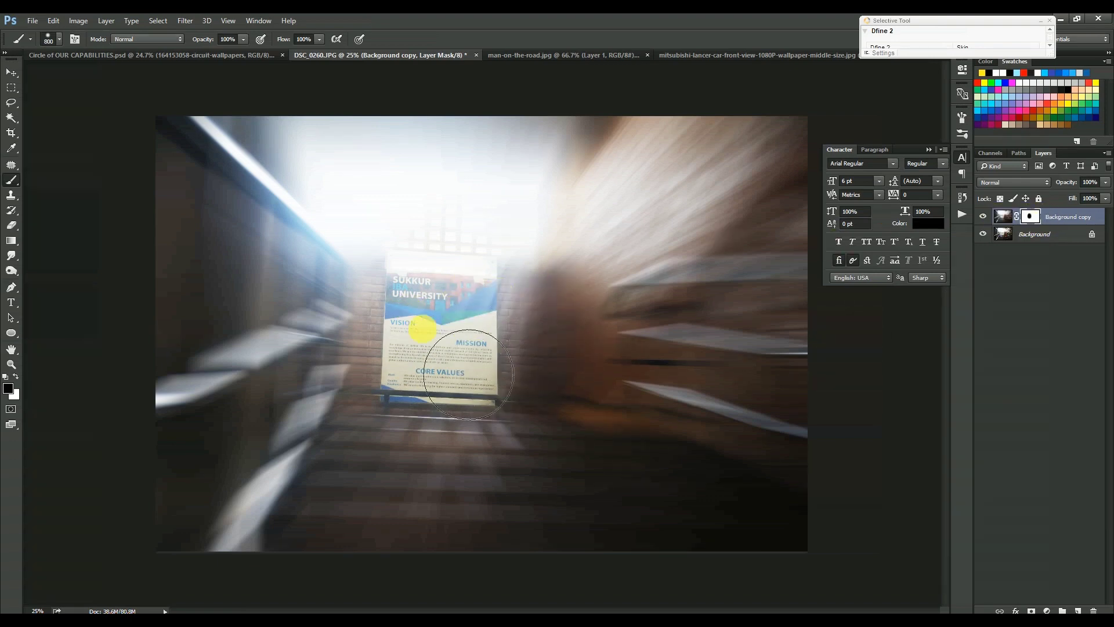
left_click_drag(1072, 182, 1069, 187)
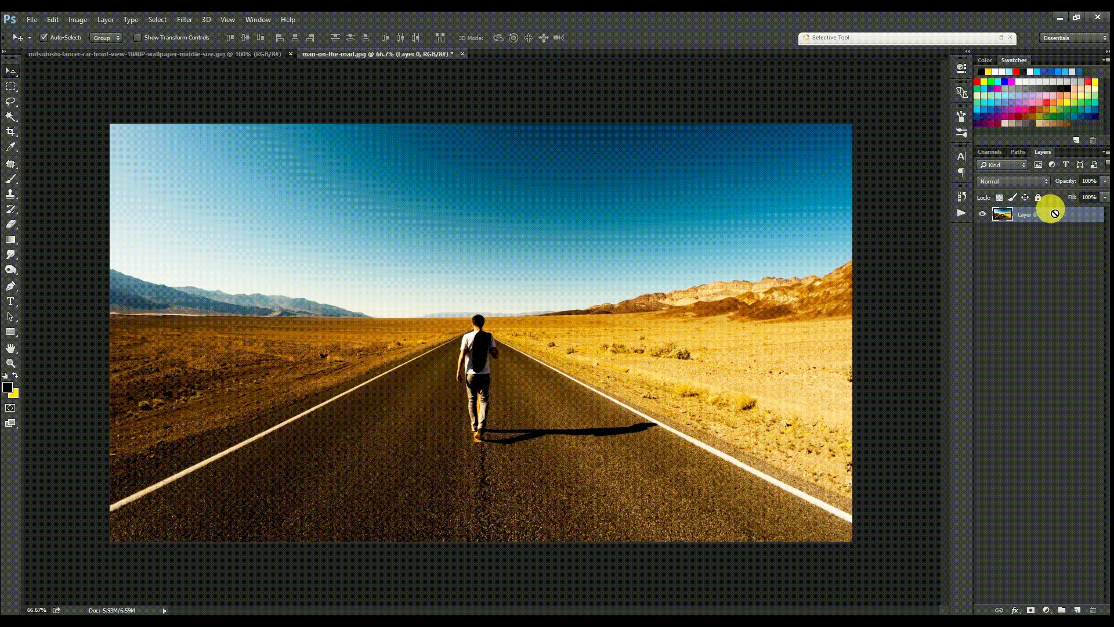
- Duplicate Layer 0 in man-on-the-road.jpg and make Layer 0 copy the active layer
key("ctrl+j")
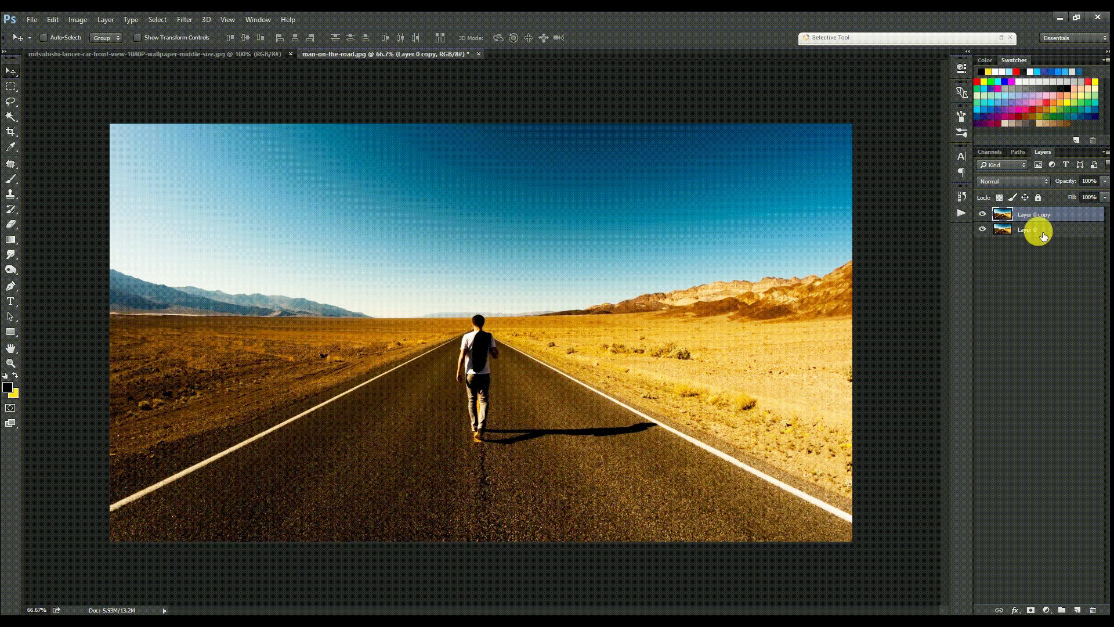
right_click(1044, 230)
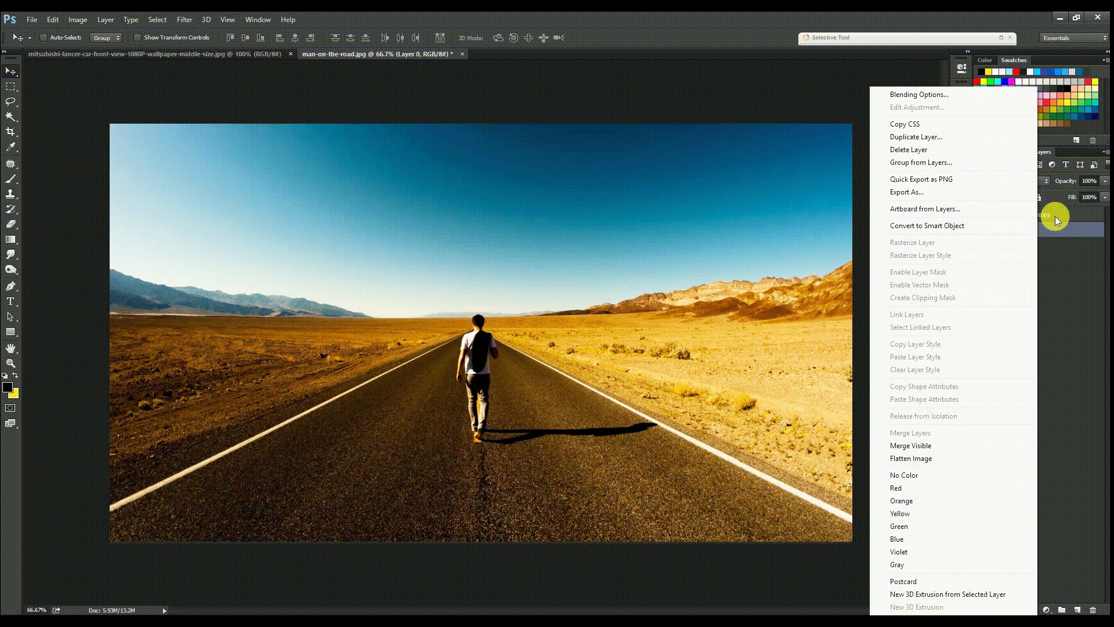
left_click(1055, 218)
left_click(1056, 219)
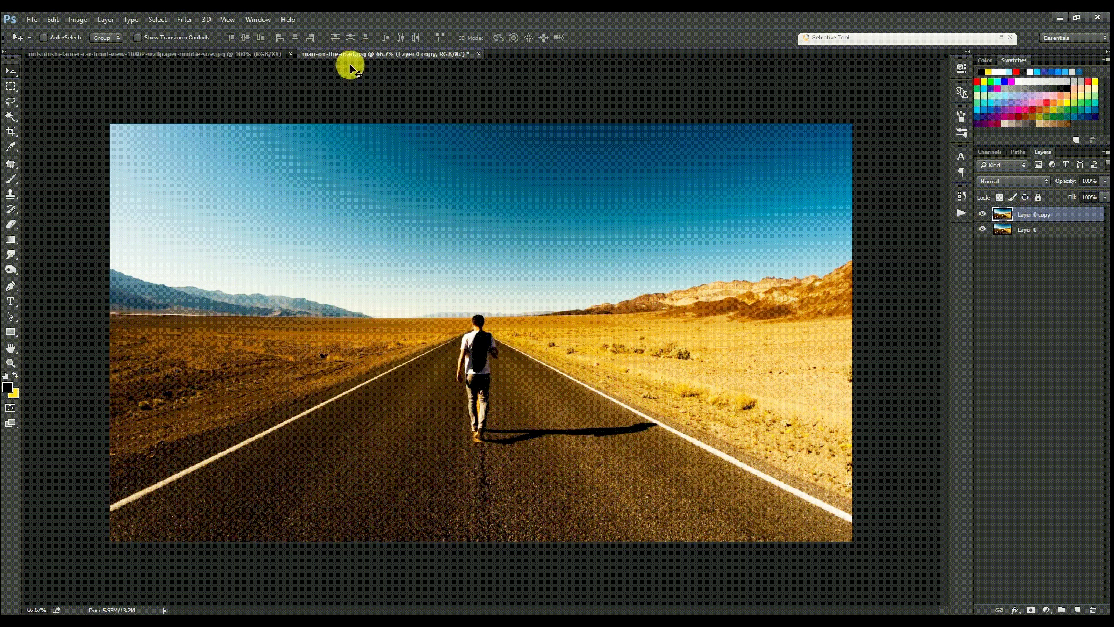
- Apply a Radial Blur of amount 66 to Layer 0 copy, with the Zoom method, Best quality and the blur center slightly below the middle
left_click(191, 19)
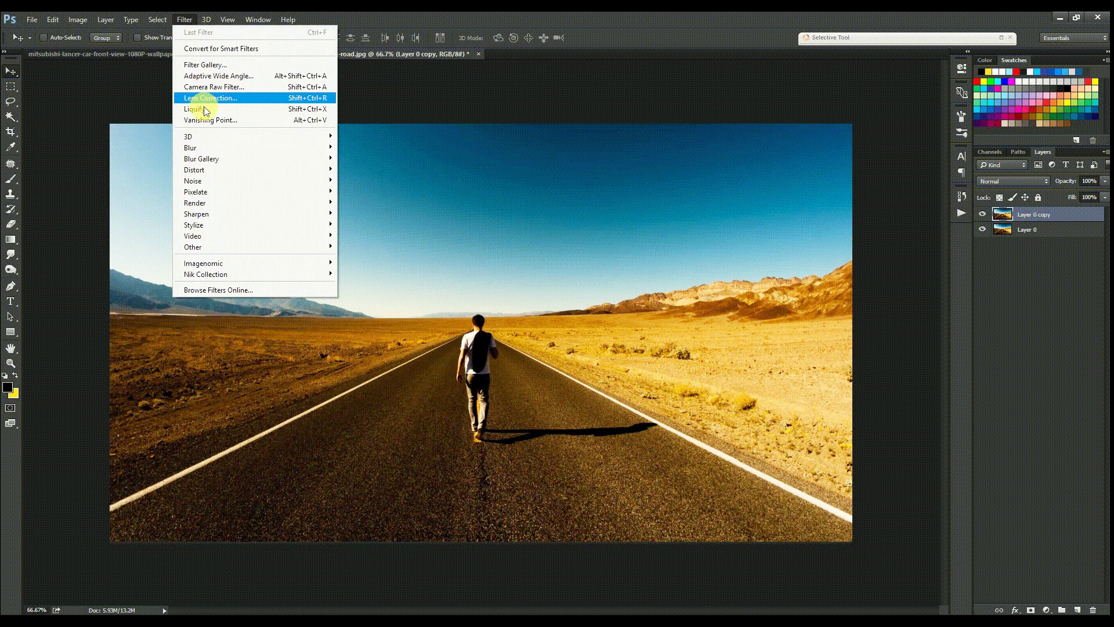
mouse_move(201, 148)
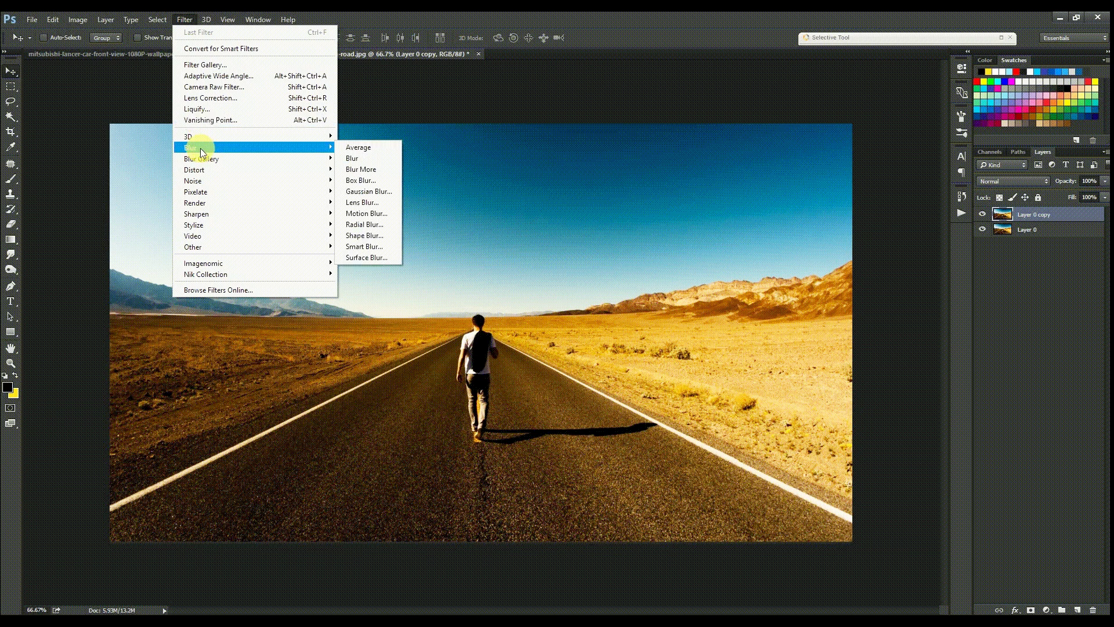
left_click(385, 224)
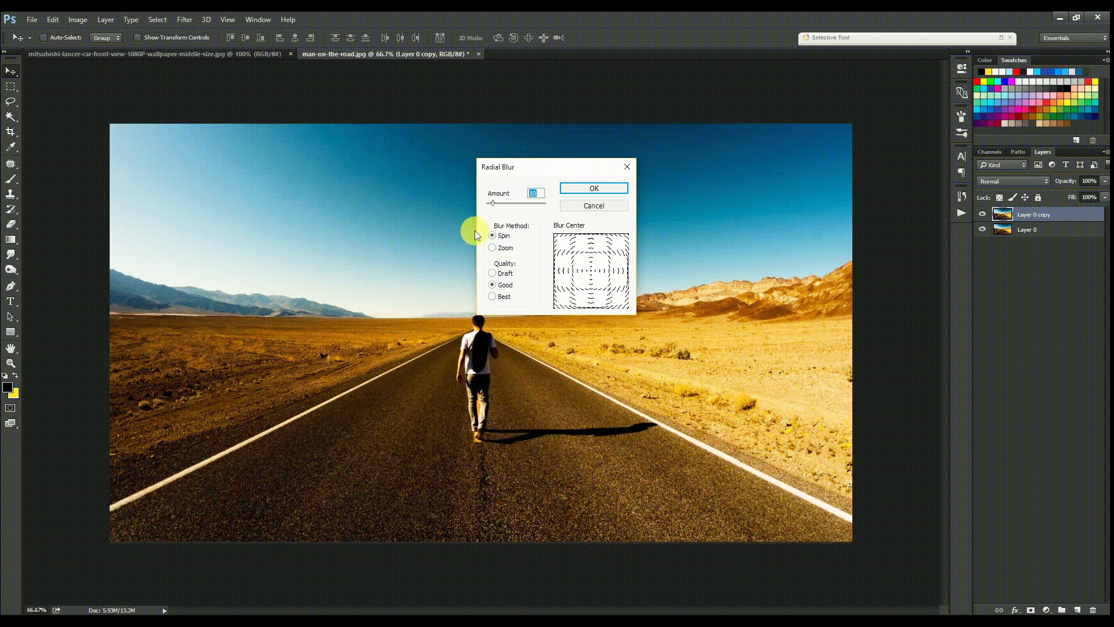
left_click_drag(494, 204, 526, 207)
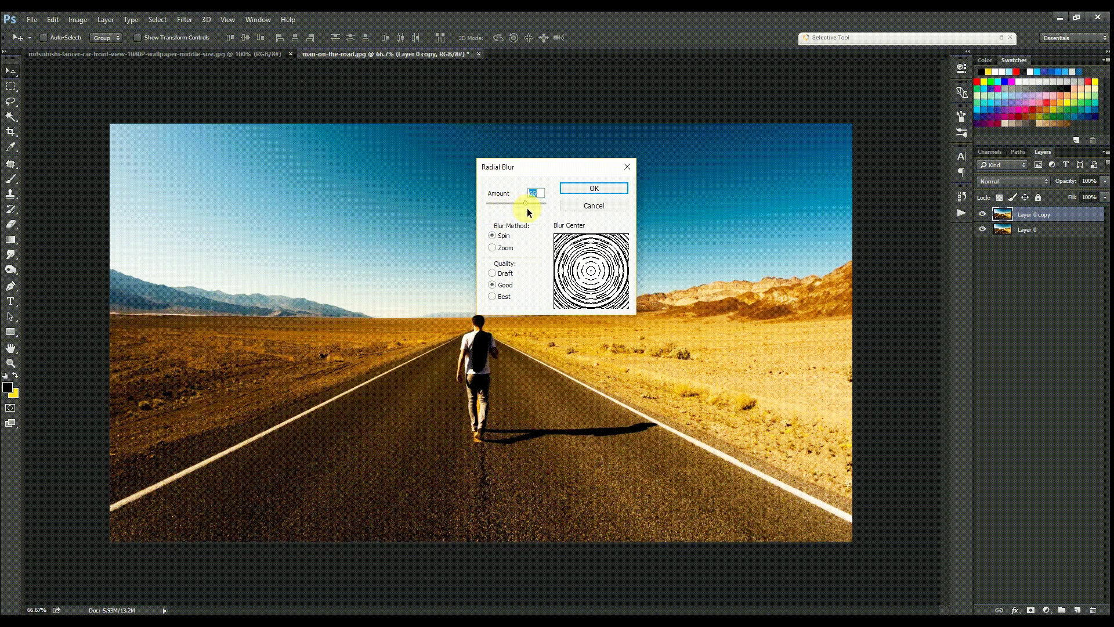
left_click(506, 246)
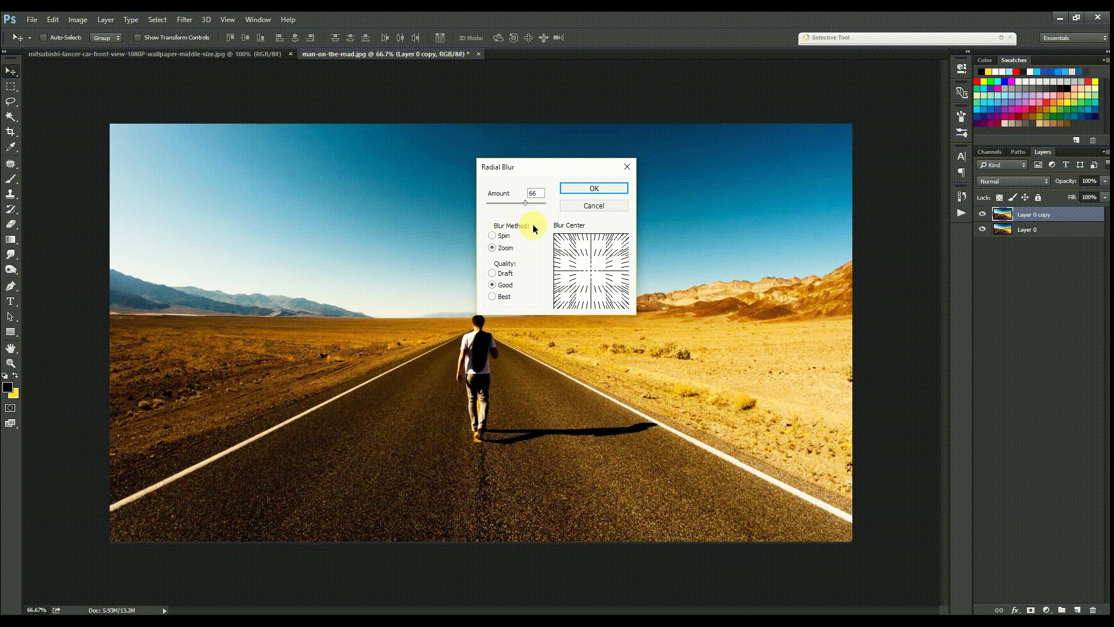
left_click(500, 296)
left_click_drag(591, 269, 590, 279)
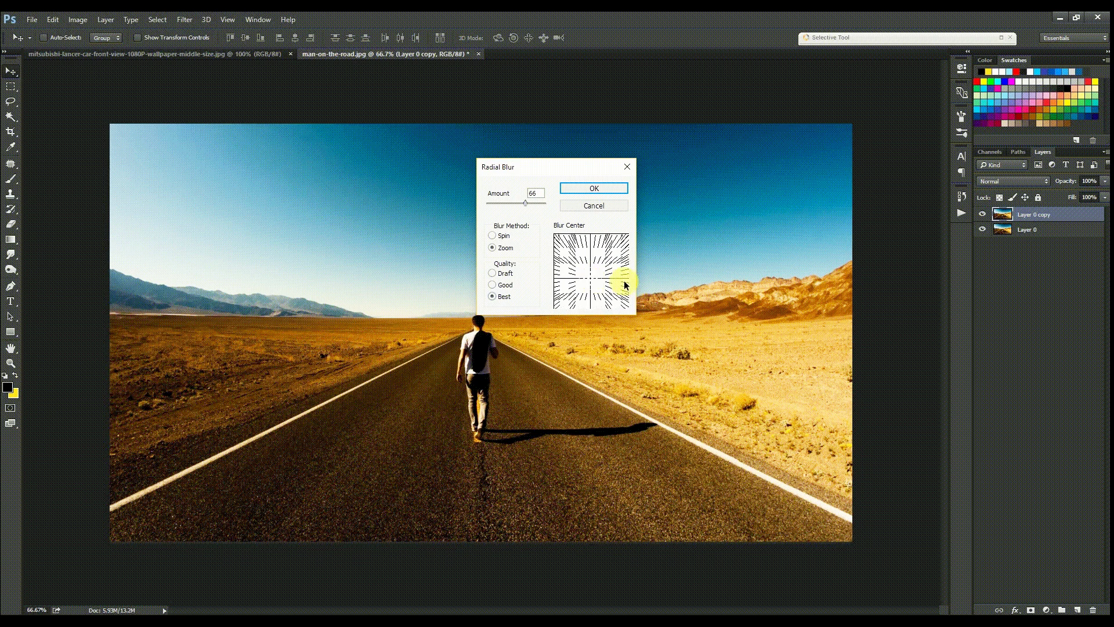
left_click(596, 191)
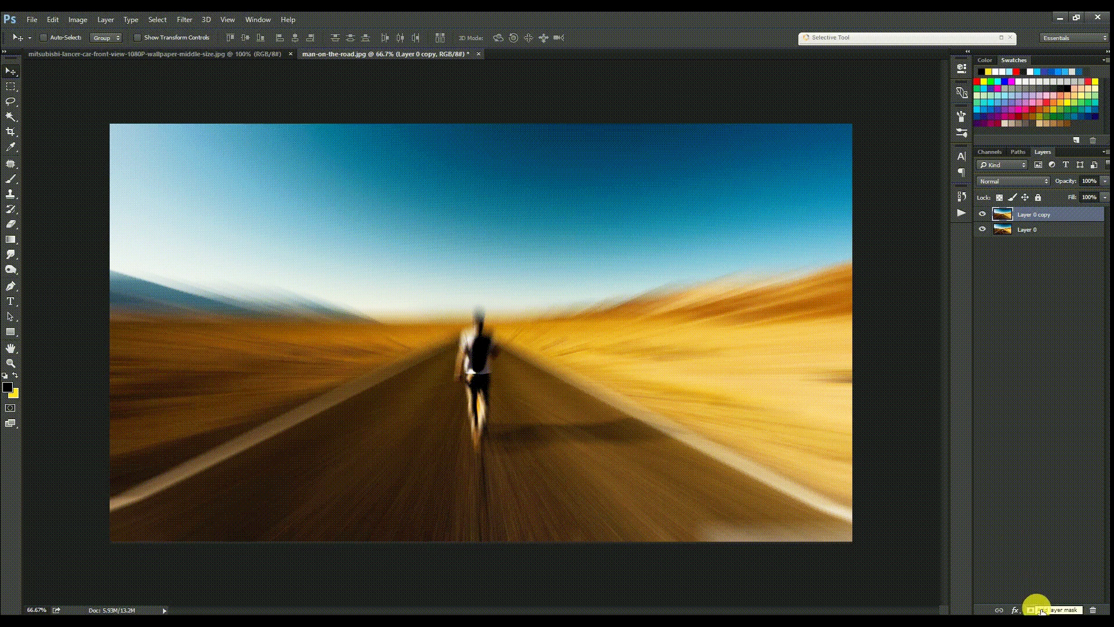
- Add a layer mask to Layer 0 copy and choose a soft round brush with 0% hardness
left_click(1040, 610)
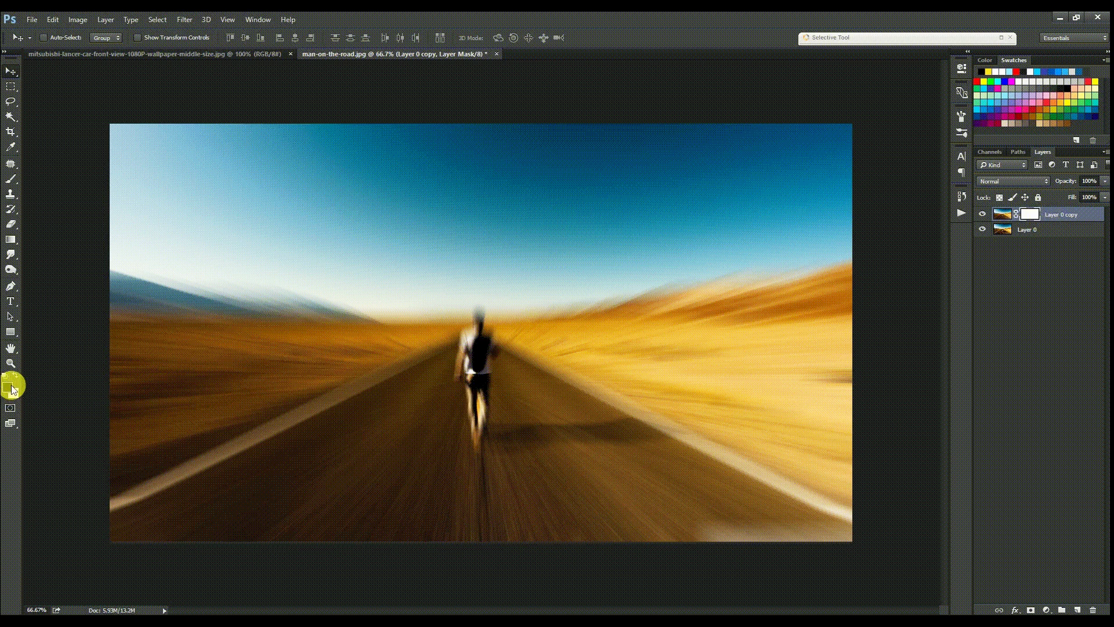
left_click(10, 179)
right_click(261, 172)
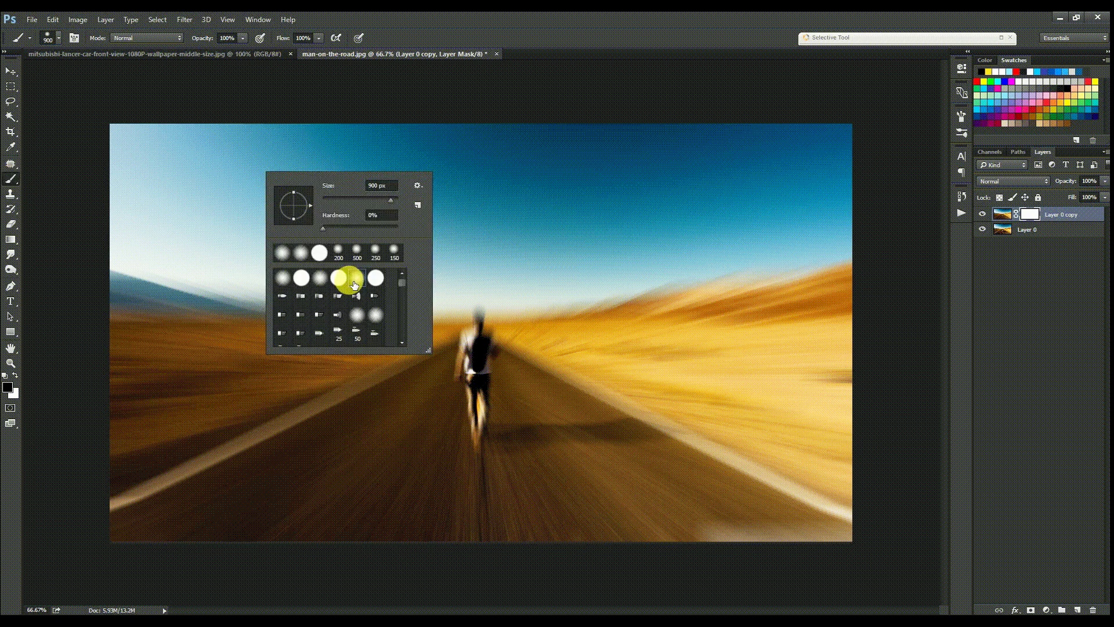
left_click(59, 37)
left_click(58, 36)
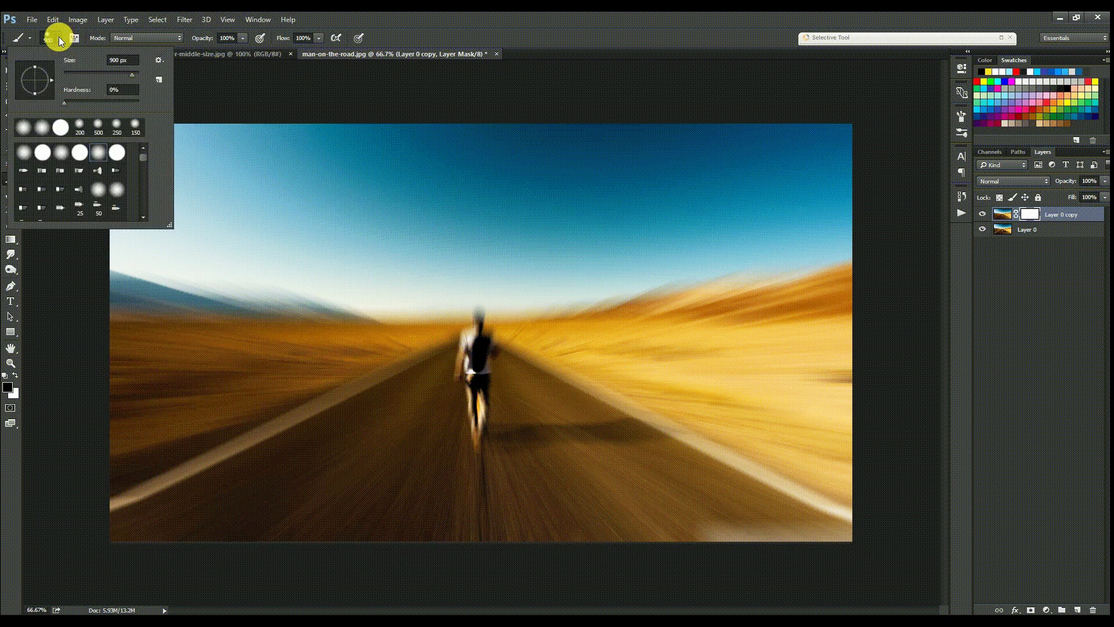
double_click(105, 158)
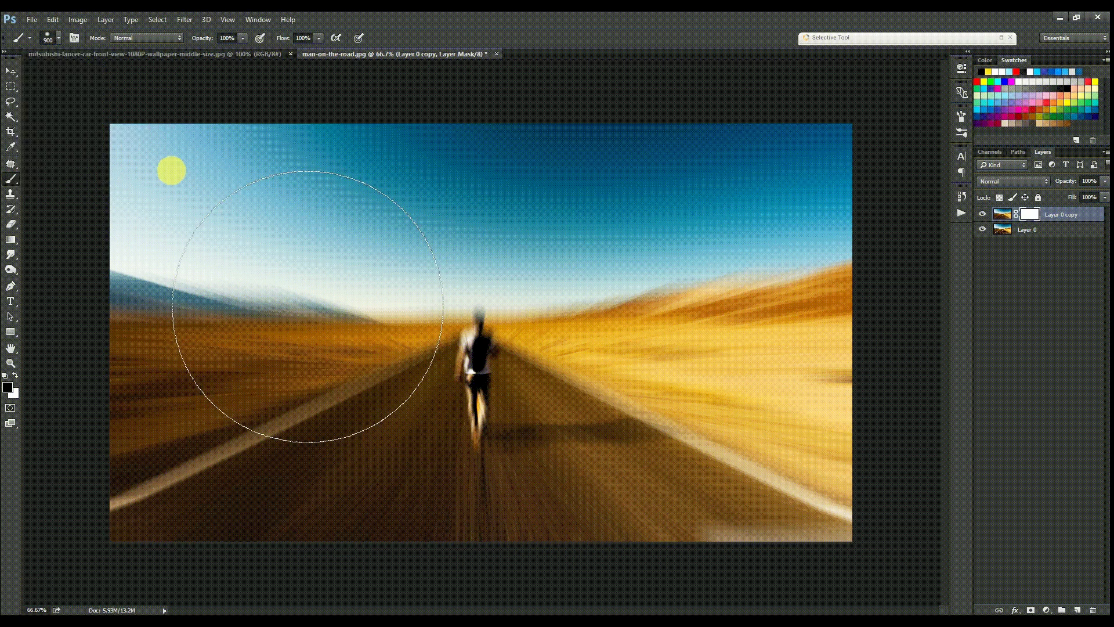
left_click(60, 35)
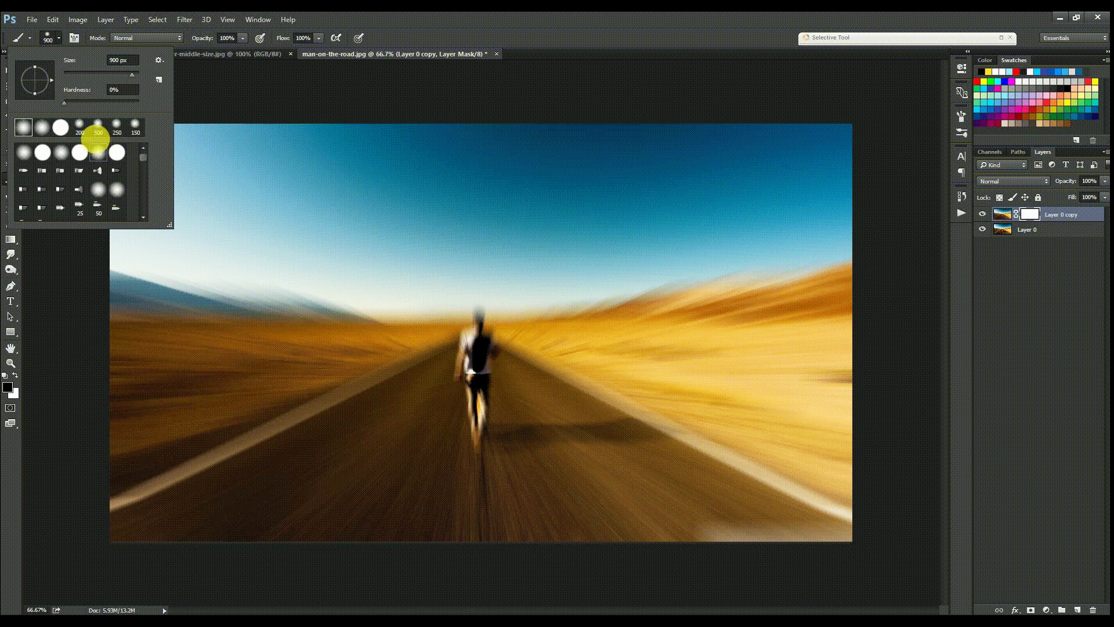
left_click_drag(63, 102, 51, 102)
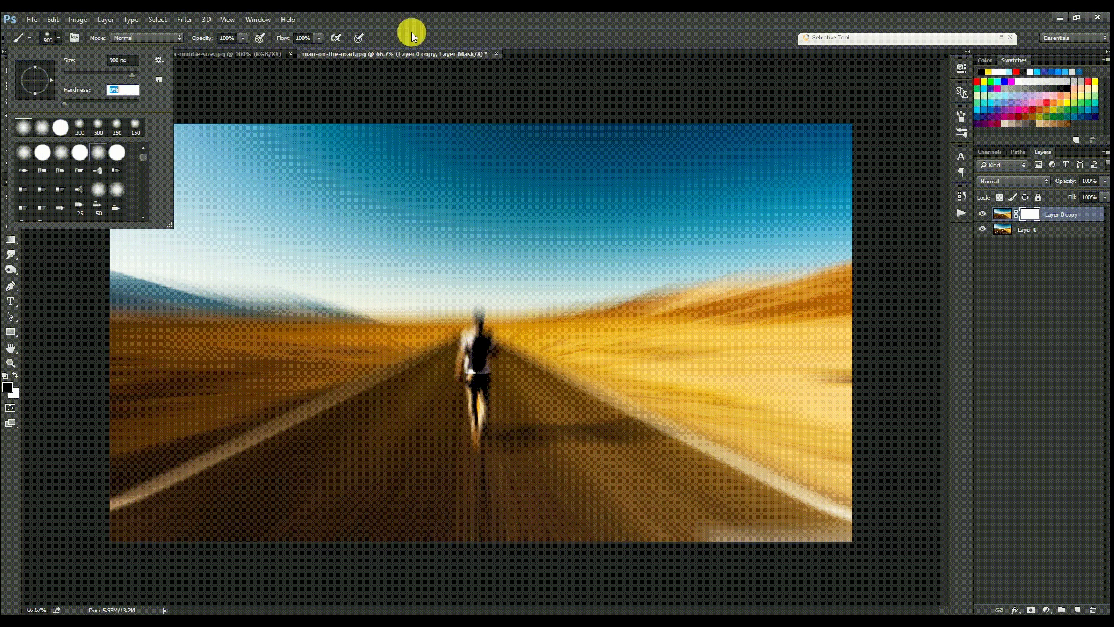
left_click(410, 32)
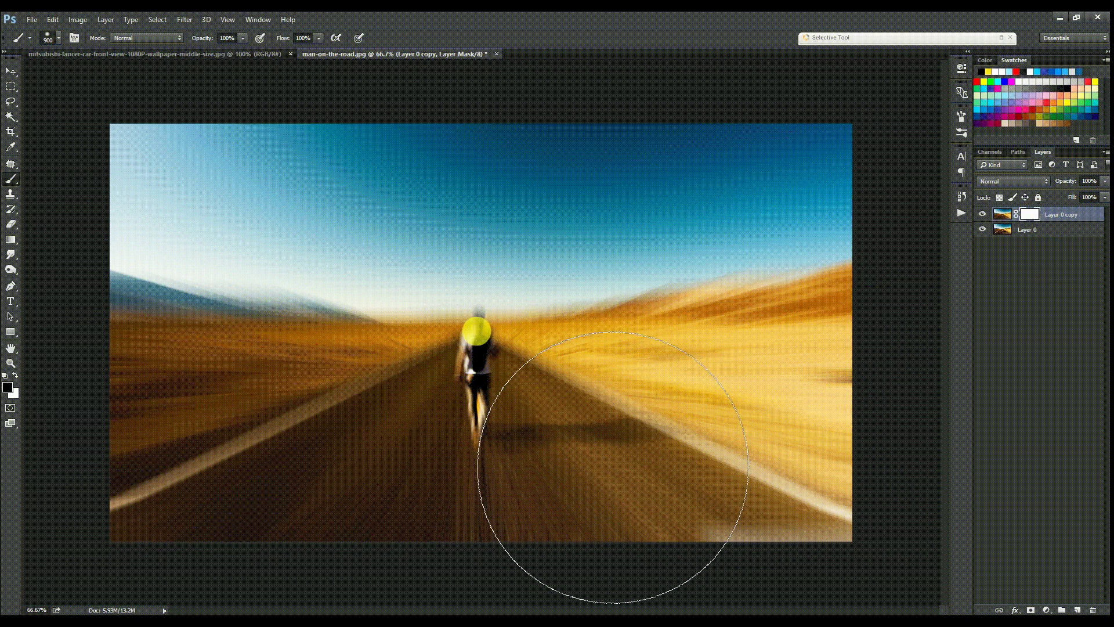
- Paint black on the mask over the walking man with a 400 px brush and lower Layer 0 copy's opacity
key("bracketleft")
key("bracketleft")
key("bracketleft")
key("bracketleft")
key("bracketleft")
key("bracketleft")
key("bracketleft")
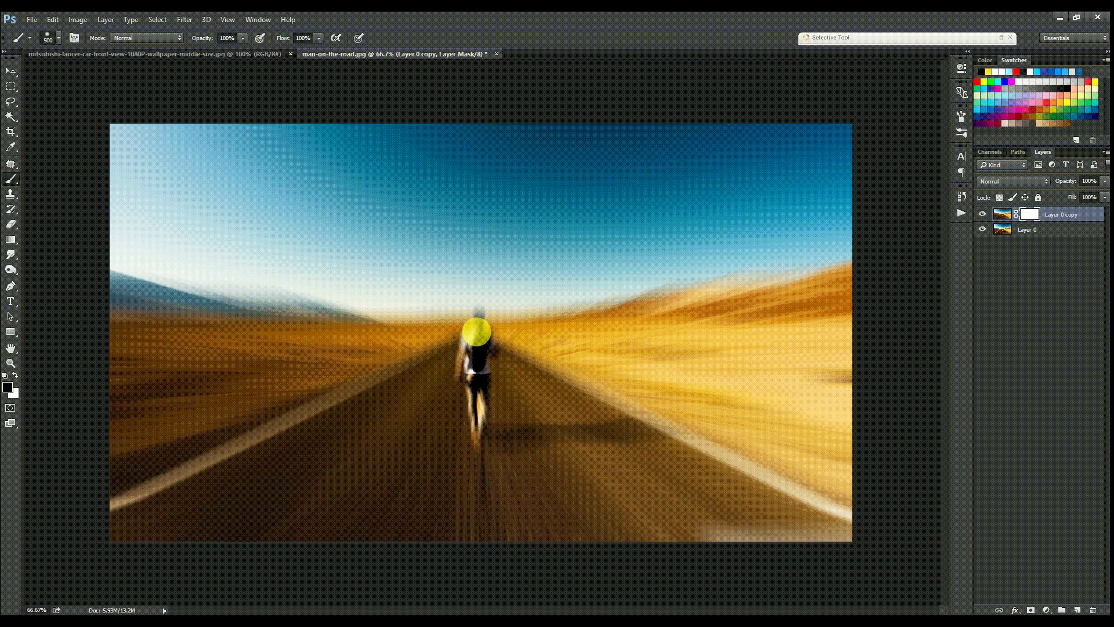
key("bracketleft")
key("bracketleft")
key("bracketright")
key("bracketright")
key("bracketright")
key("bracketright")
key("bracketleft")
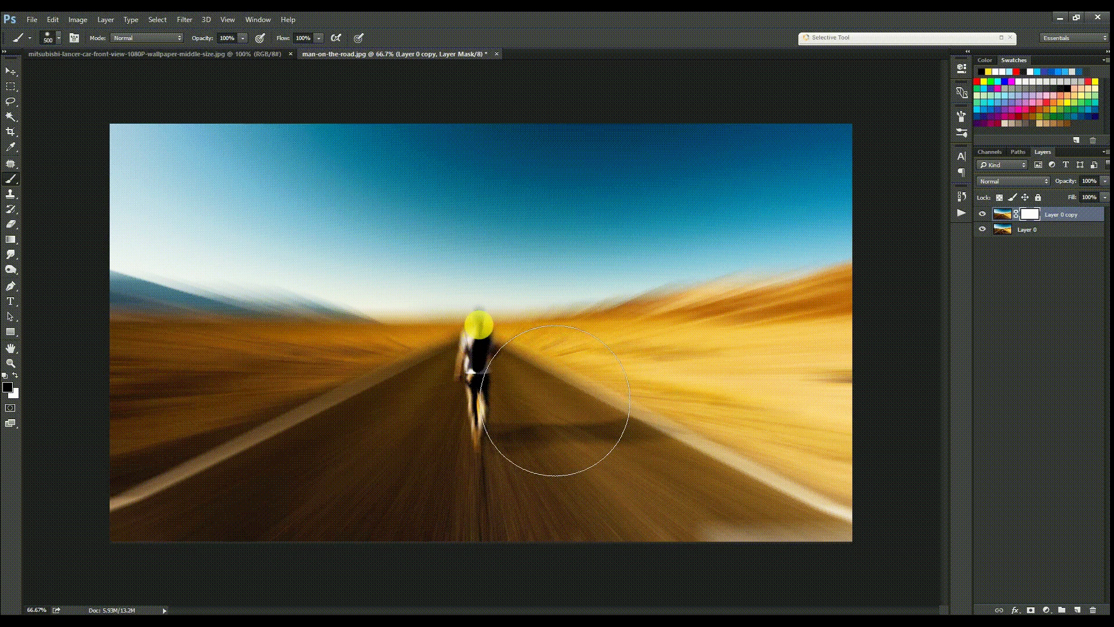
left_click_drag(473, 332, 481, 432)
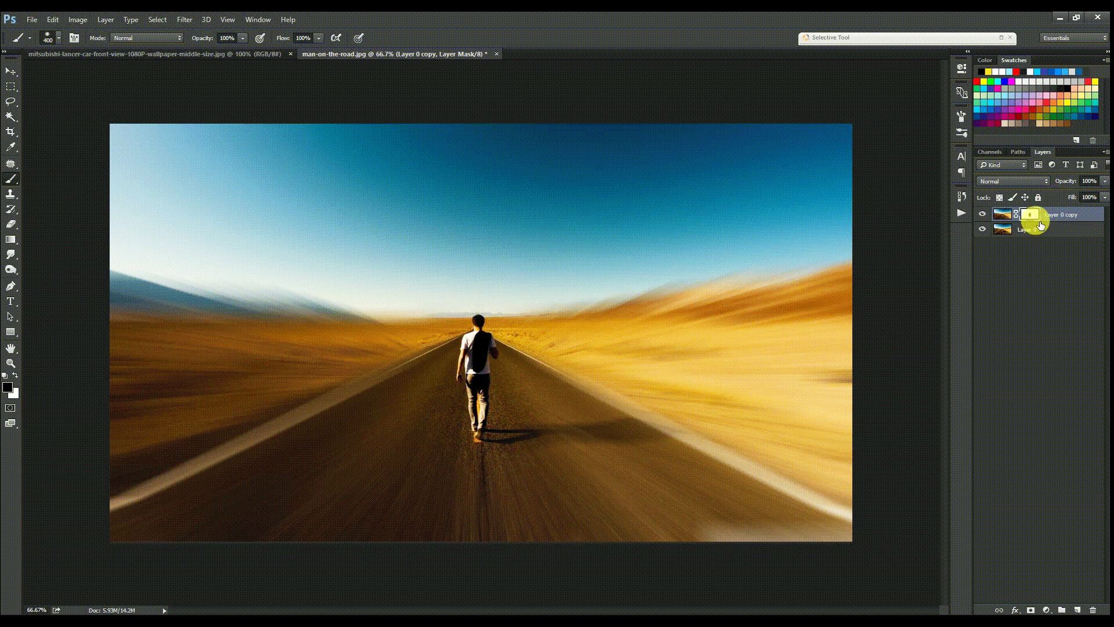
left_click_drag(1077, 185, 1071, 184)
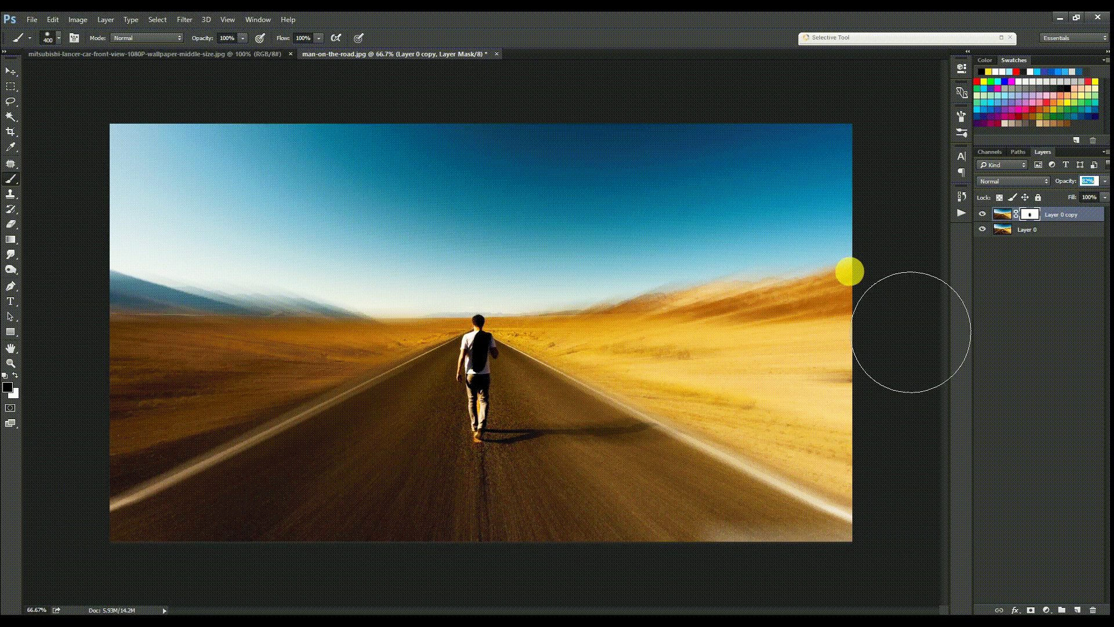
- Switch to the mitsubishi-lancer car image document
left_click(206, 53)
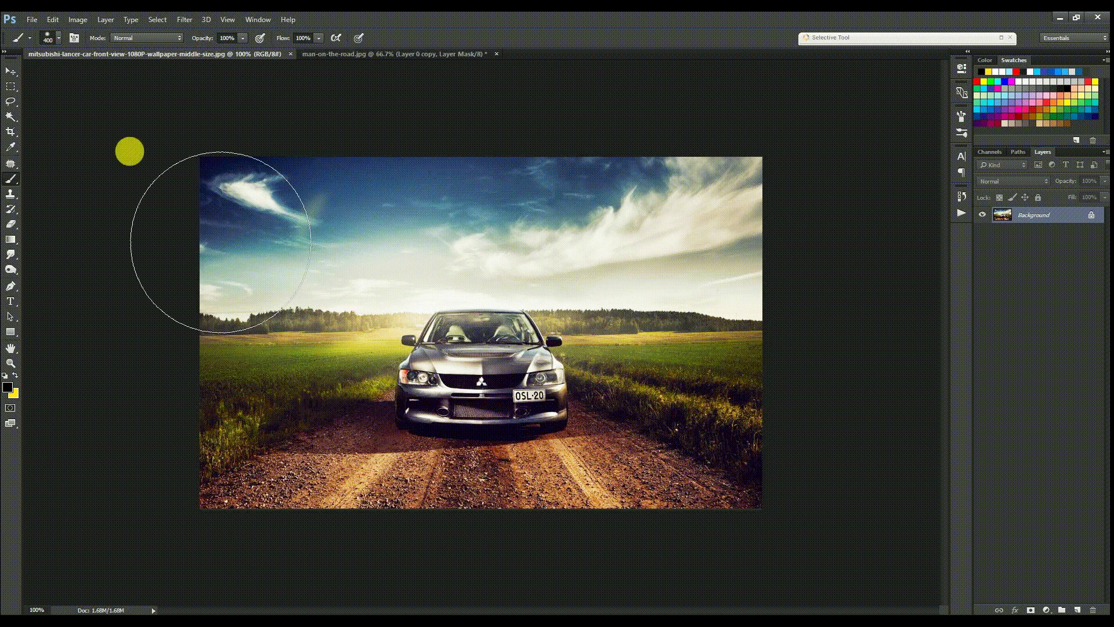
double_click(1048, 224)
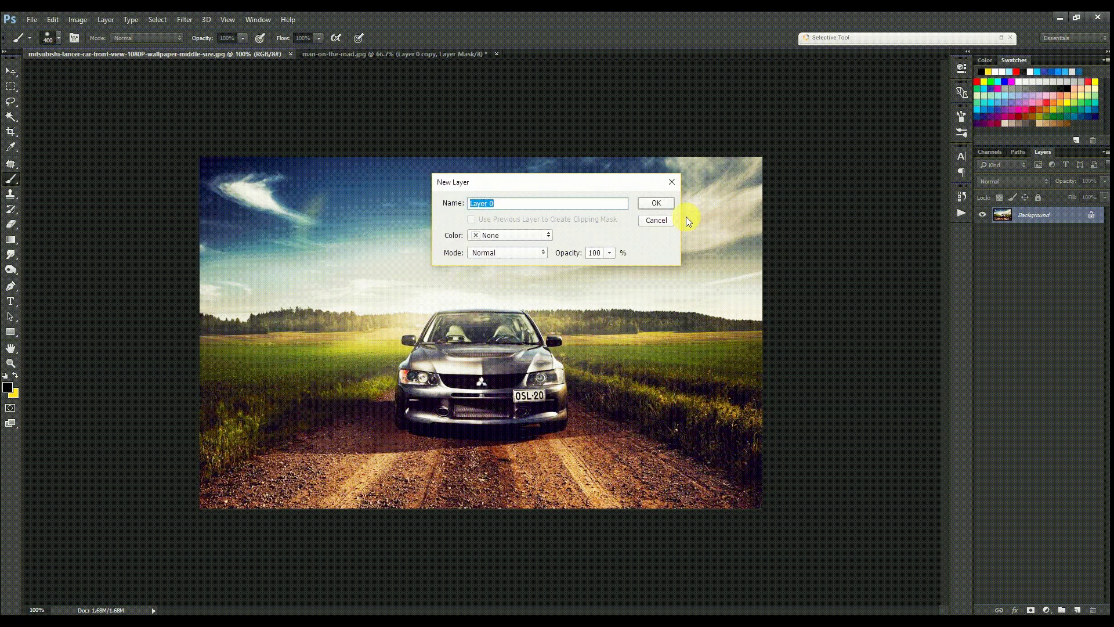
key("Escape")
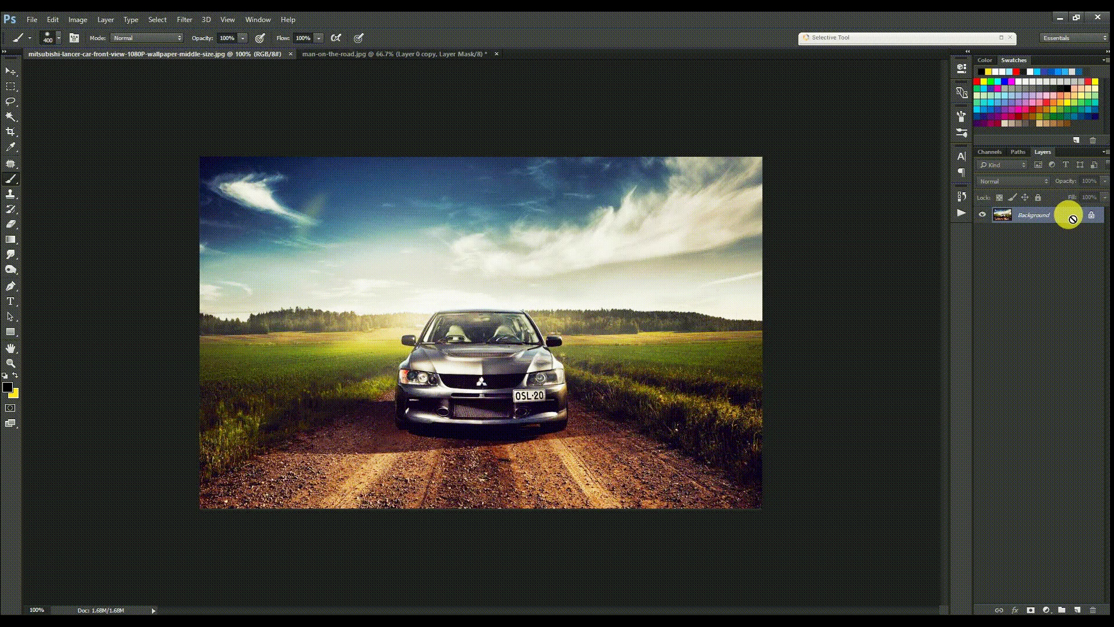
key("ctrl+j")
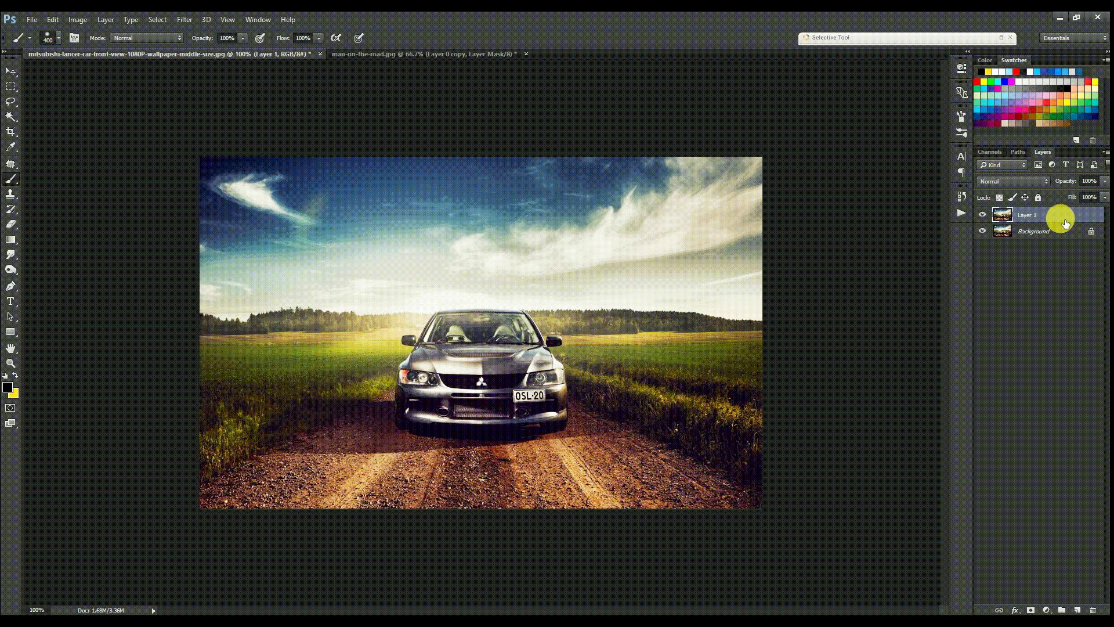
key("Delete")
- Duplicate the Background layer of the car image as Background copy
right_click(1046, 224)
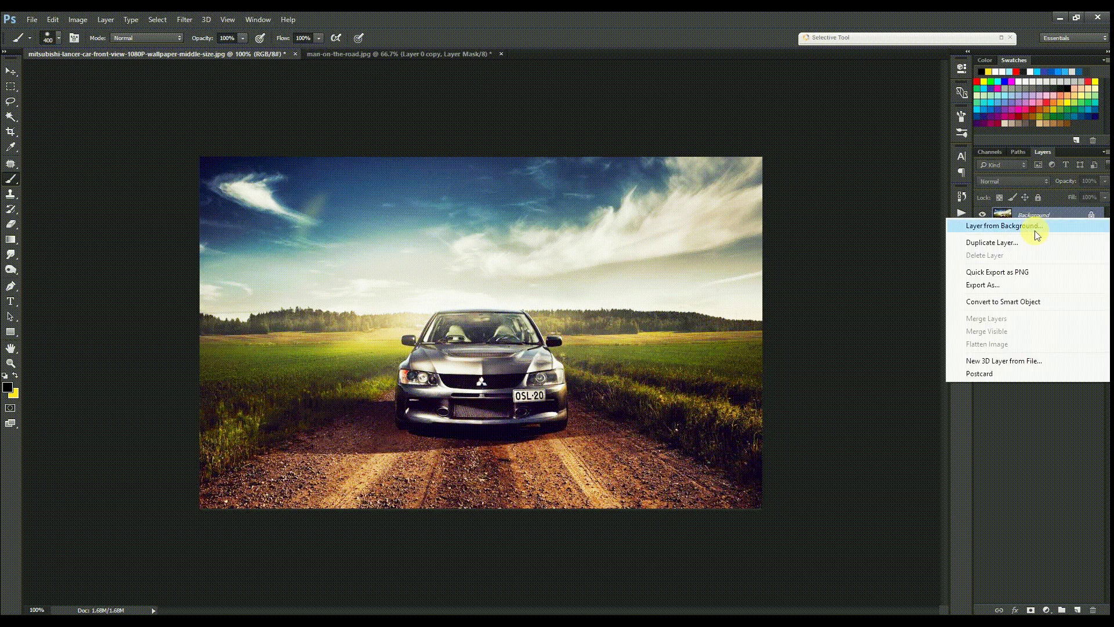
left_click(990, 243)
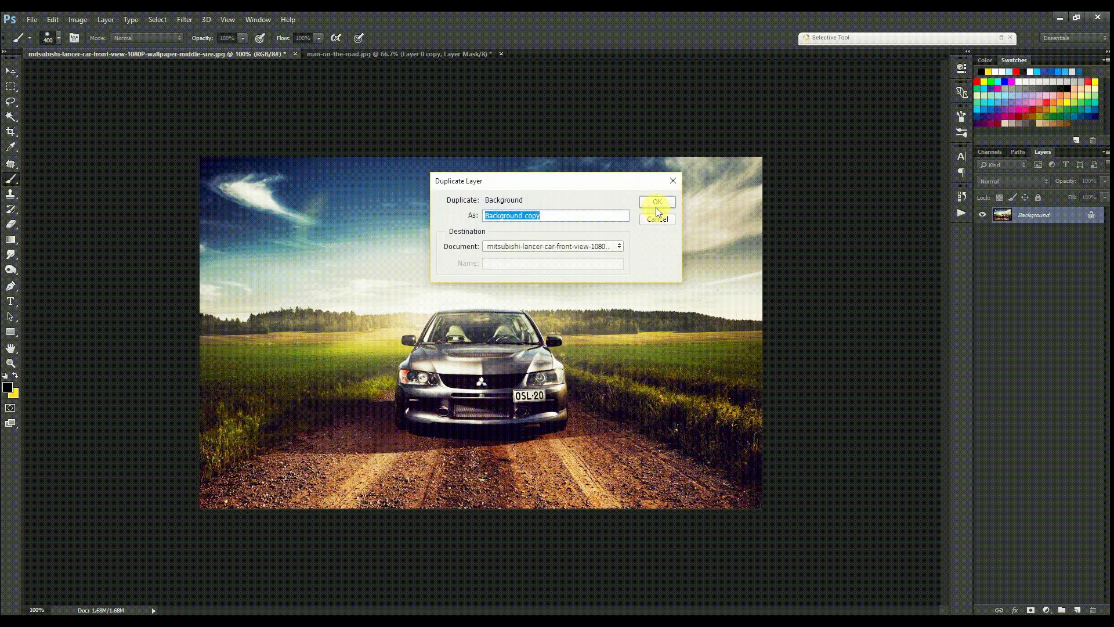
left_click(655, 205)
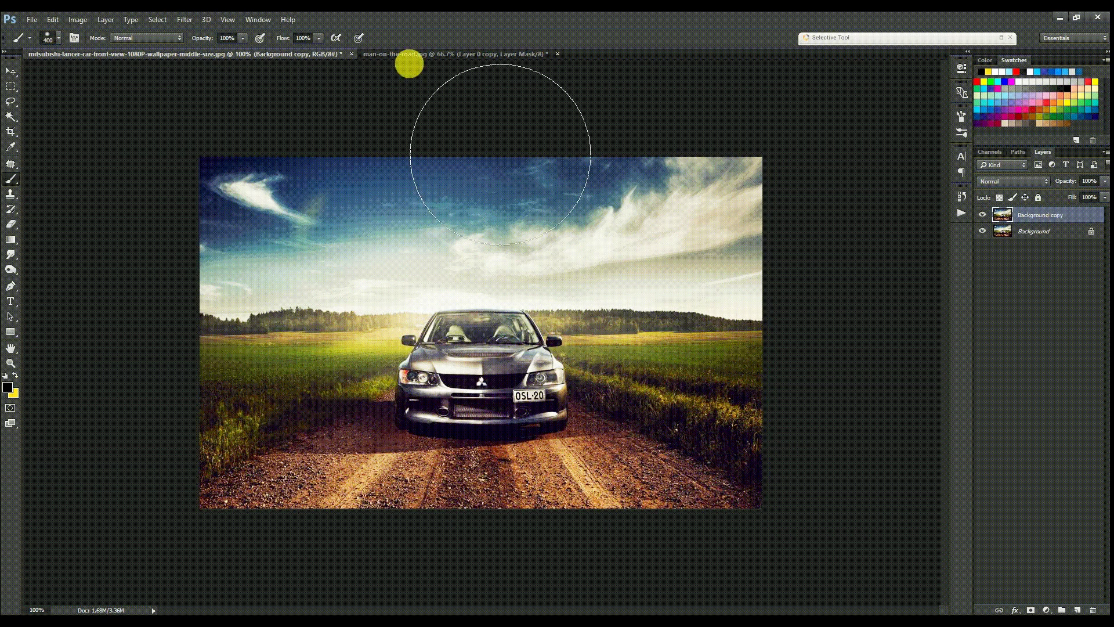
- Apply a Radial Blur with a raised amount to Background copy, using the Zoom method and Best quality
left_click(183, 20)
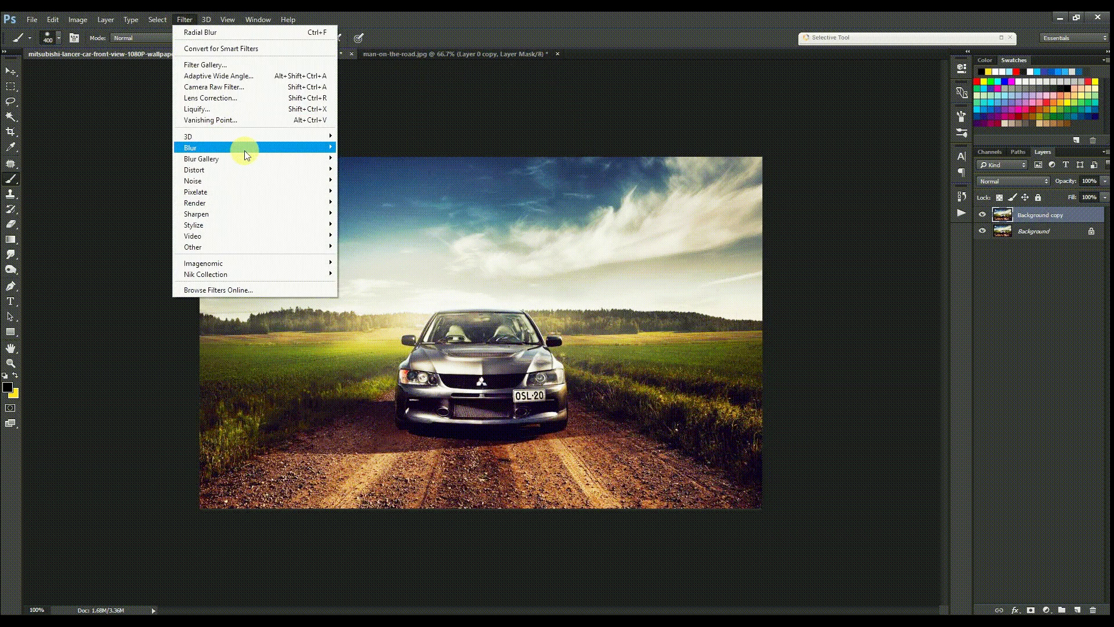
mouse_move(245, 149)
left_click(385, 227)
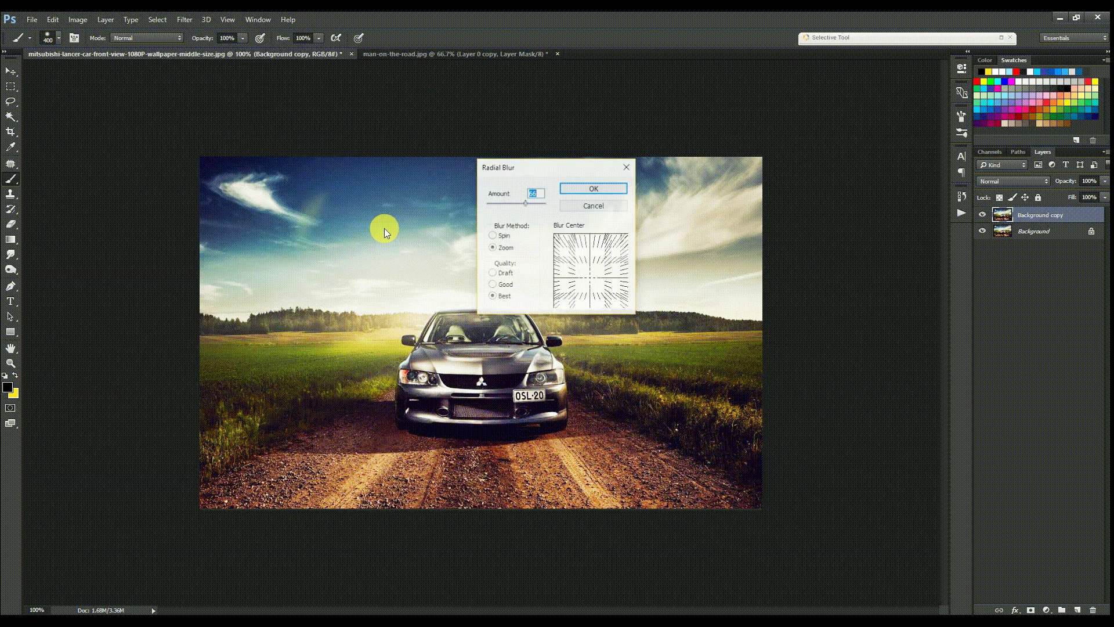
mouse_move(527, 203)
left_mouse_down()
mouse_move(545, 204)
mouse_move(535, 205)
left_mouse_up()
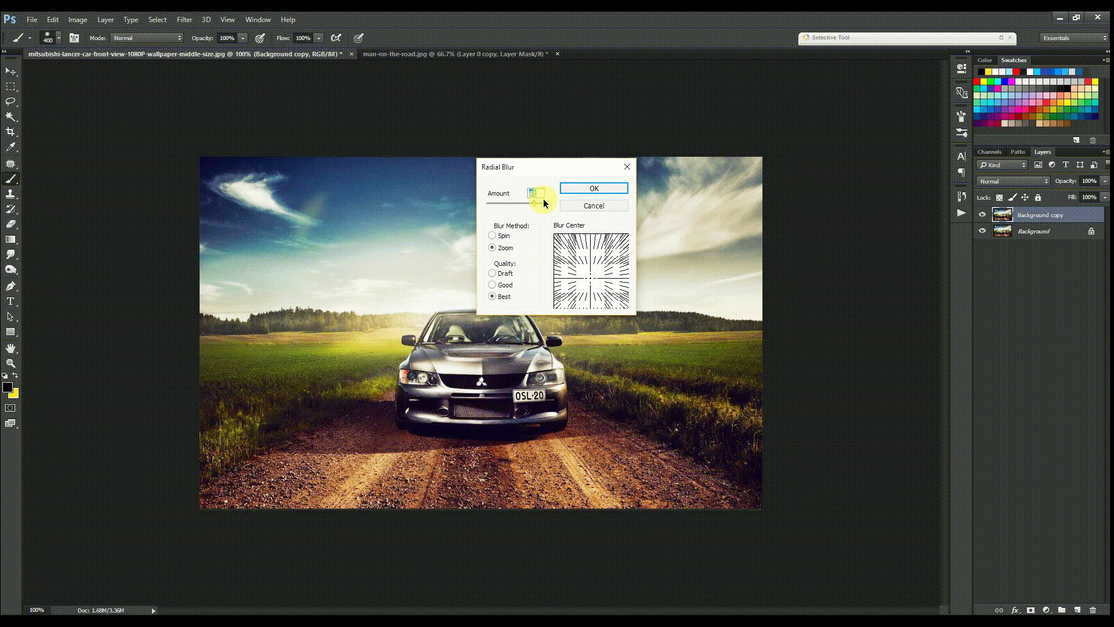
left_click_drag(515, 196, 518, 196)
left_click(585, 190)
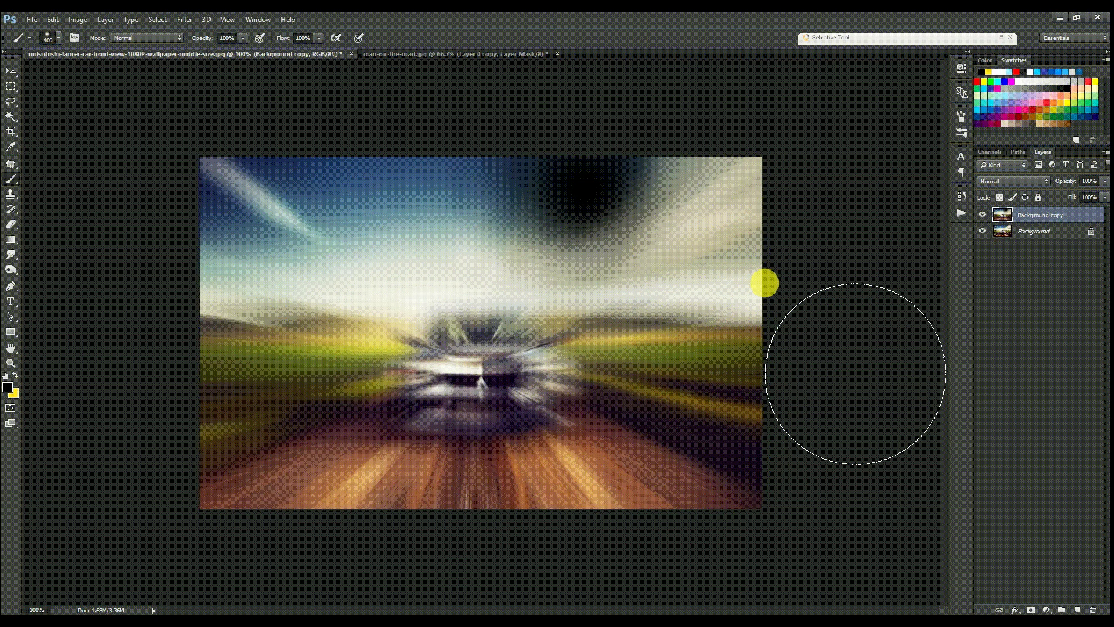
- Undo the stray black brush mark in the sky and add a layer mask to Background copy
key("ctrl+z")
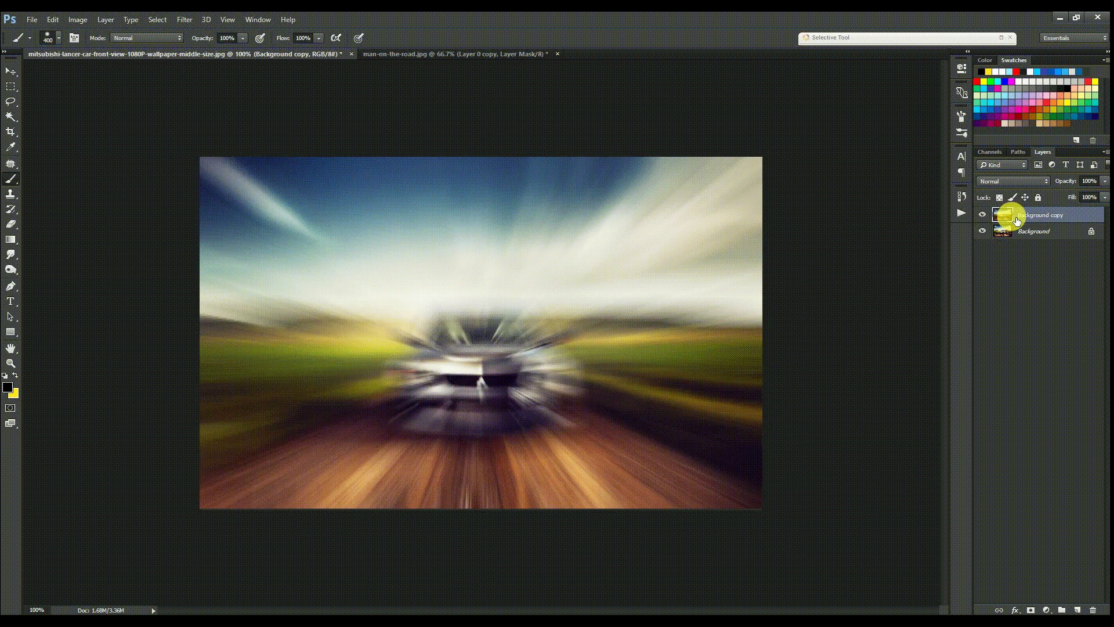
left_click(1031, 610)
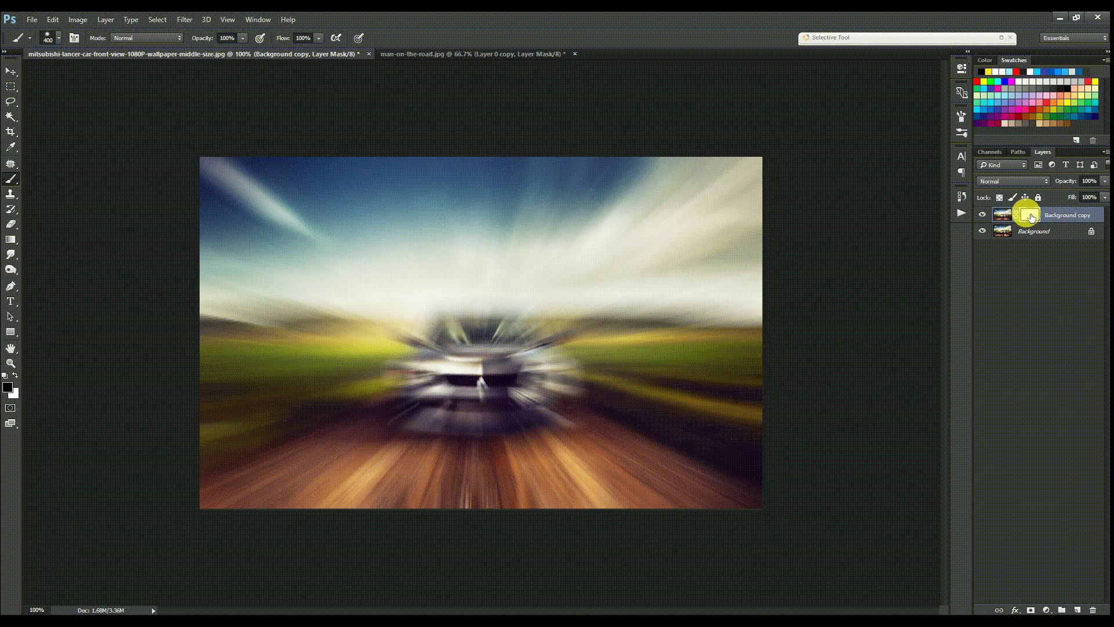
- Try painting black on the mask over the car with a 250 px hard round brush, and undo the strokes
left_click(56, 38)
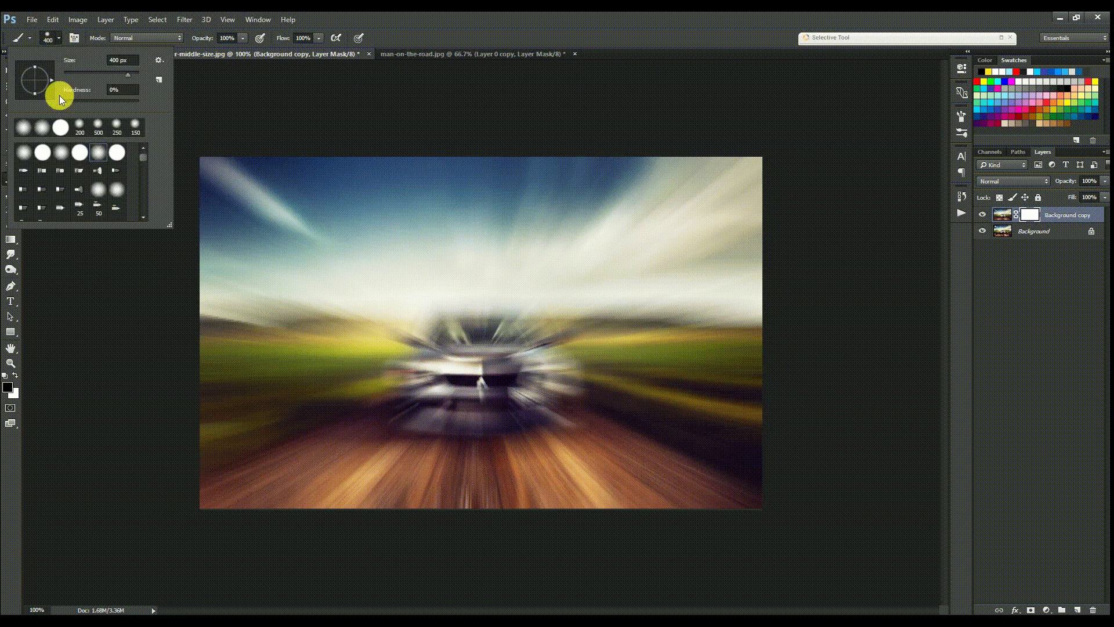
double_click(82, 155)
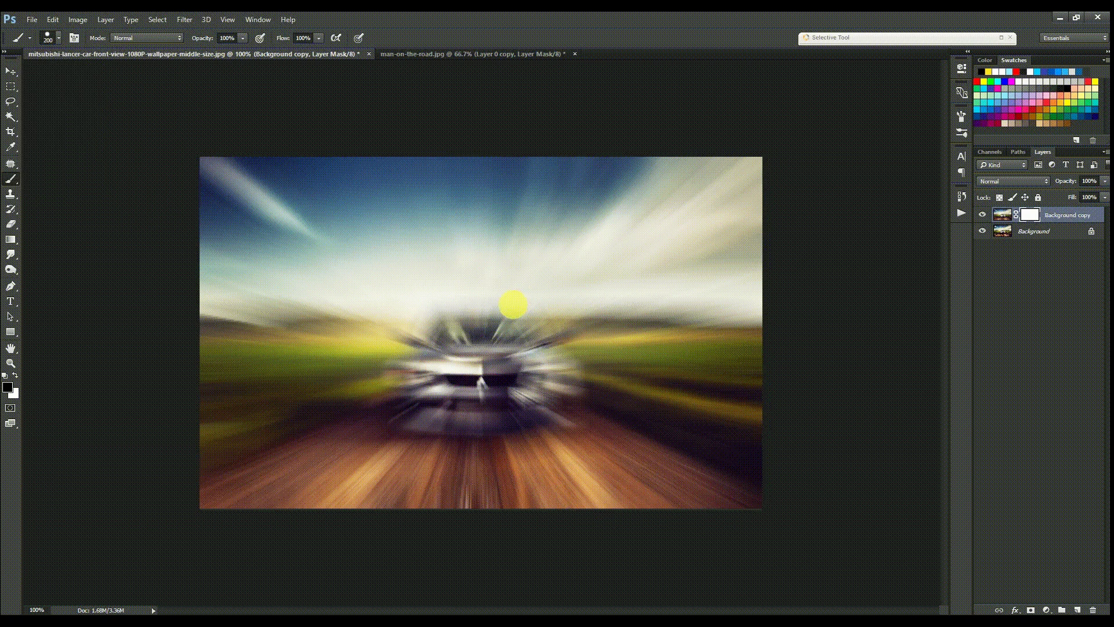
key("bracketleft")
key("bracketleft")
left_click(467, 344)
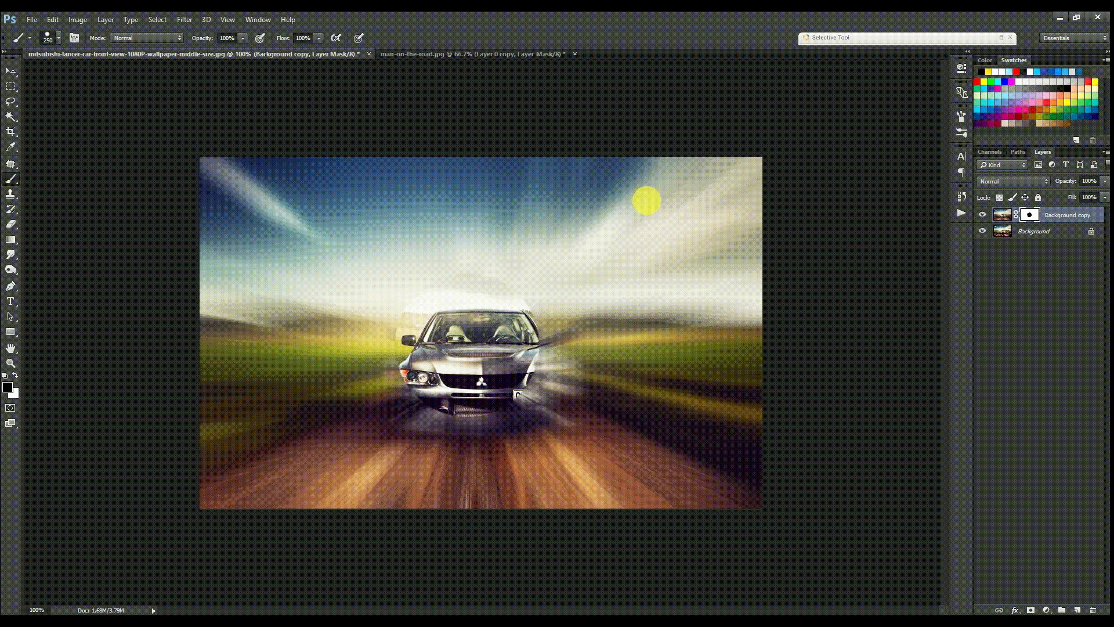
mouse_move(442, 350)
left_mouse_down()
mouse_move(472, 361)
mouse_move(512, 351)
left_mouse_up()
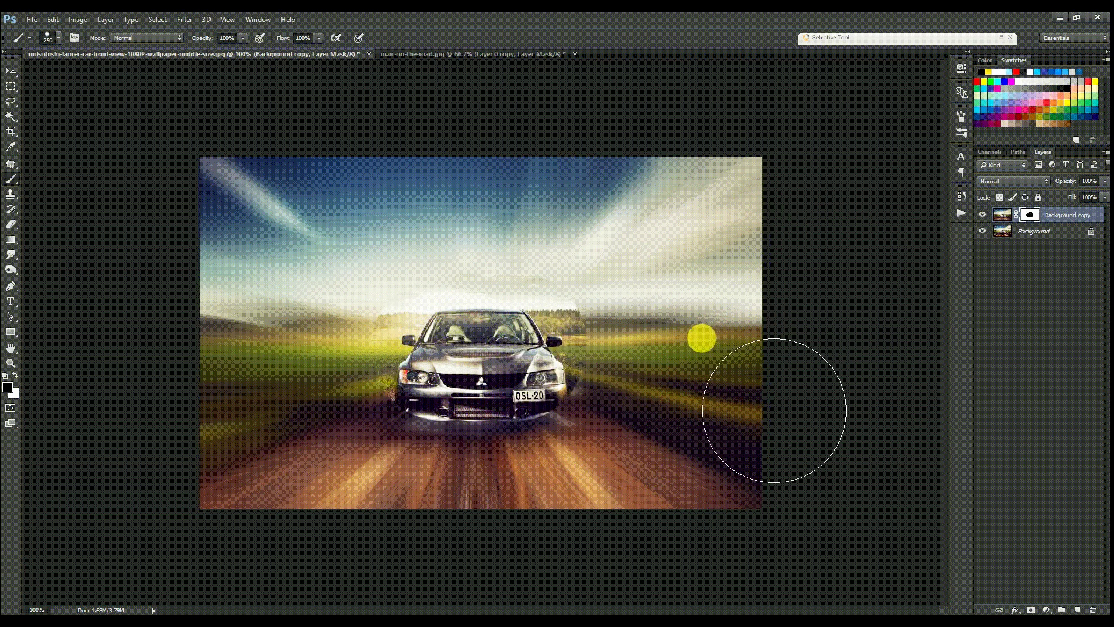
key("ctrl+z")
key("ctrl+alt+z")
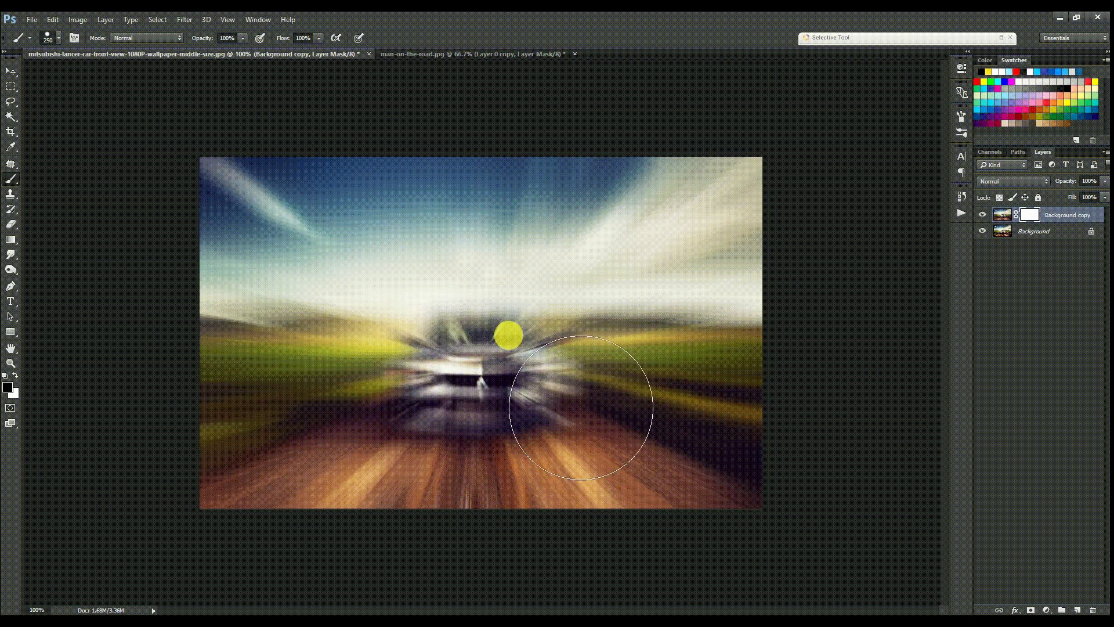
- Soften the brush edge and paint black on the mask over the car, reducing the brush to 175 px
left_click(61, 37)
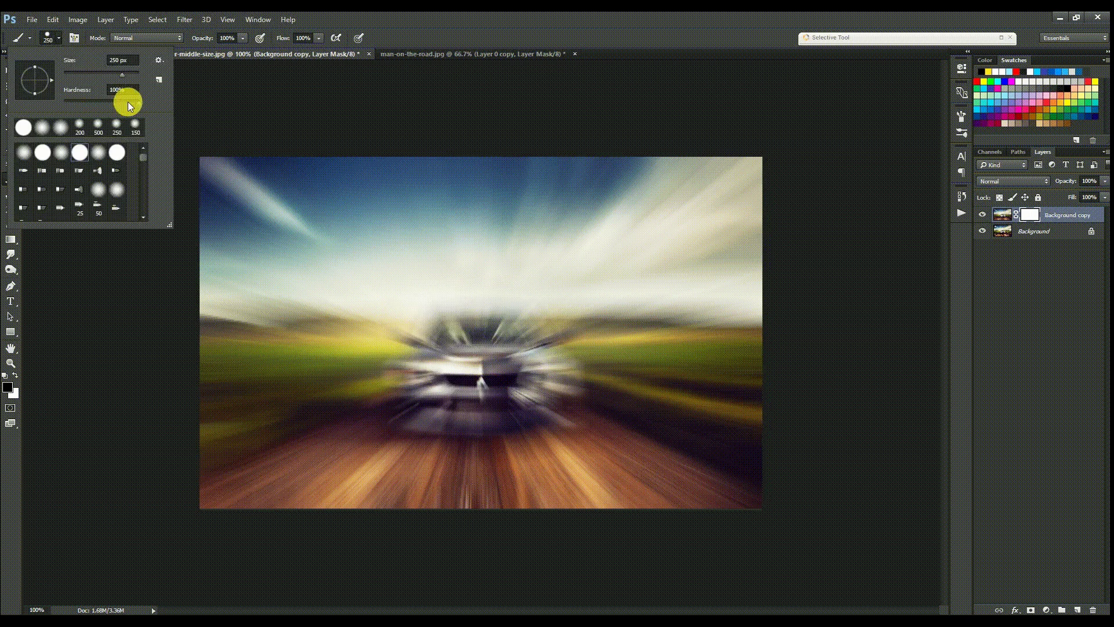
left_click_drag(83, 100, 12, 99)
mouse_move(487, 366)
left_mouse_down()
mouse_move(465, 373)
mouse_move(472, 395)
mouse_move(480, 383)
left_mouse_up()
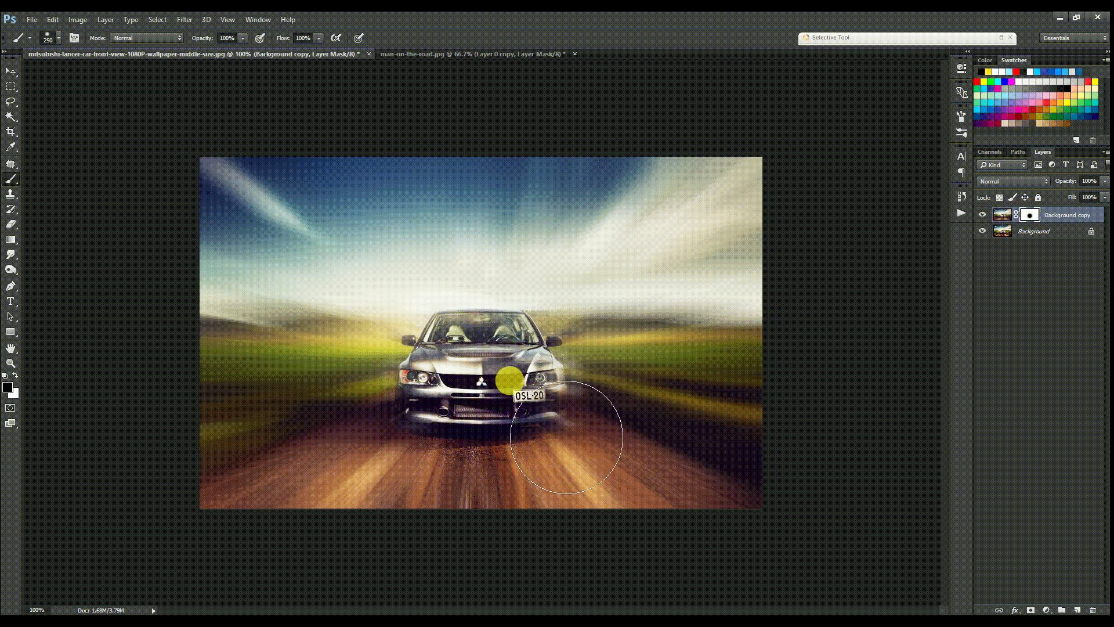
key("bracketleft")
key("bracketleft")
key("bracketleft")
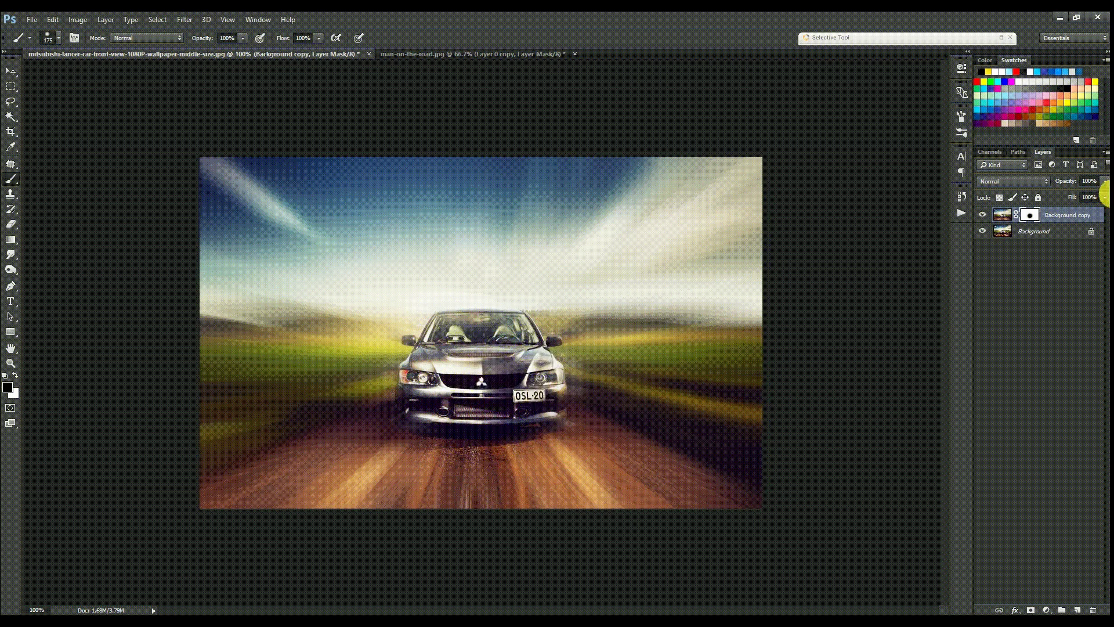
- Lower the opacity of Background copy to tone down the zoom blur around the car
left_click_drag(1069, 184, 1059, 181)
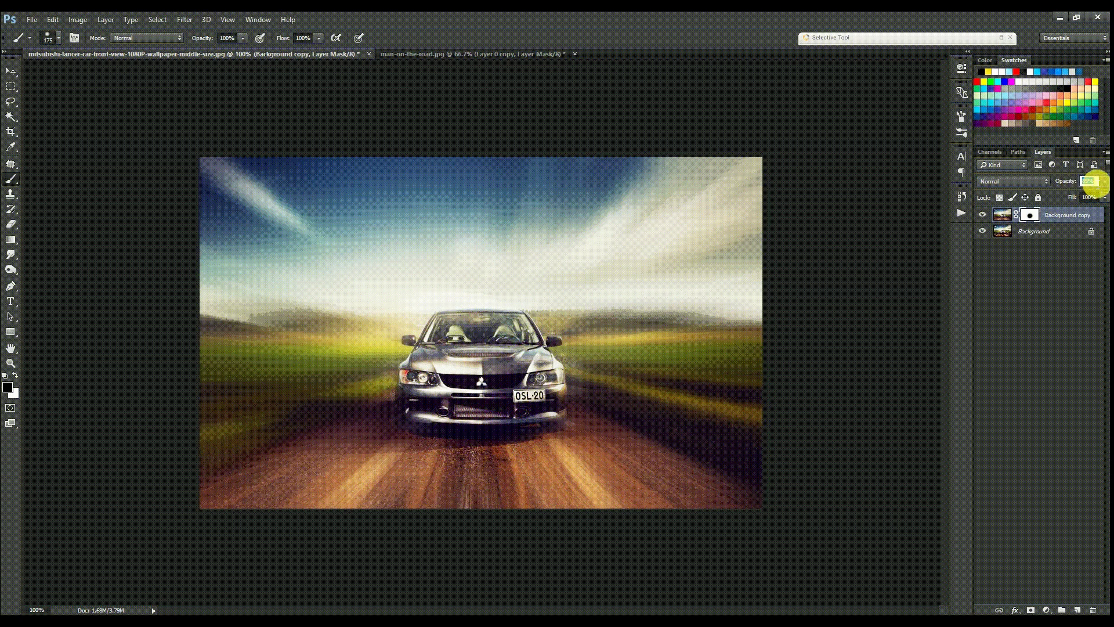
left_click_drag(1091, 181, 1063, 182)
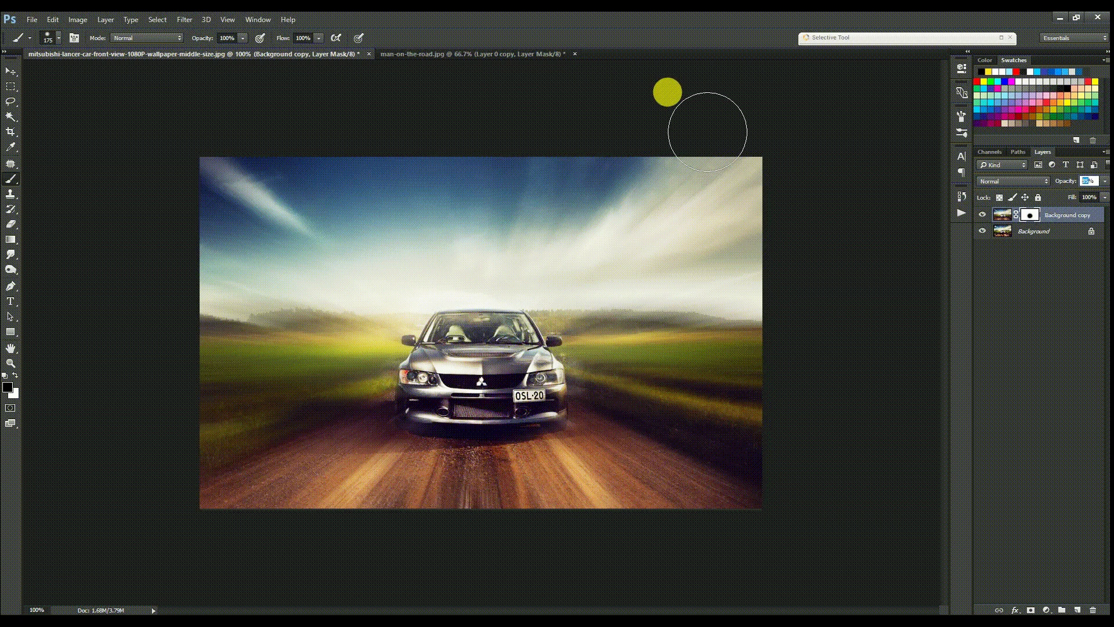